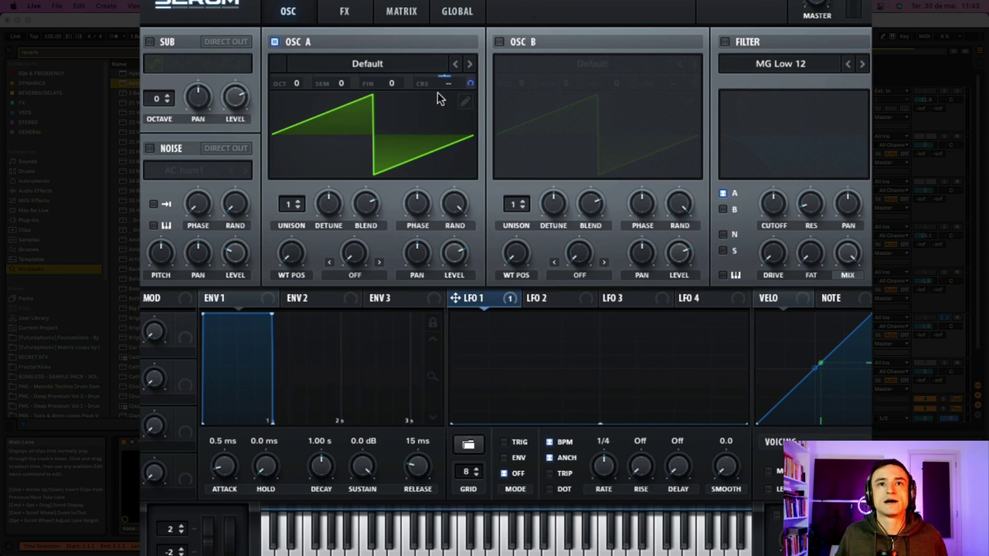
- Make the LFO 1 modulation of oscillator A's coarse pitch unidirectional in the modulation matrix
right_click(450, 87)
left_click(480, 82)
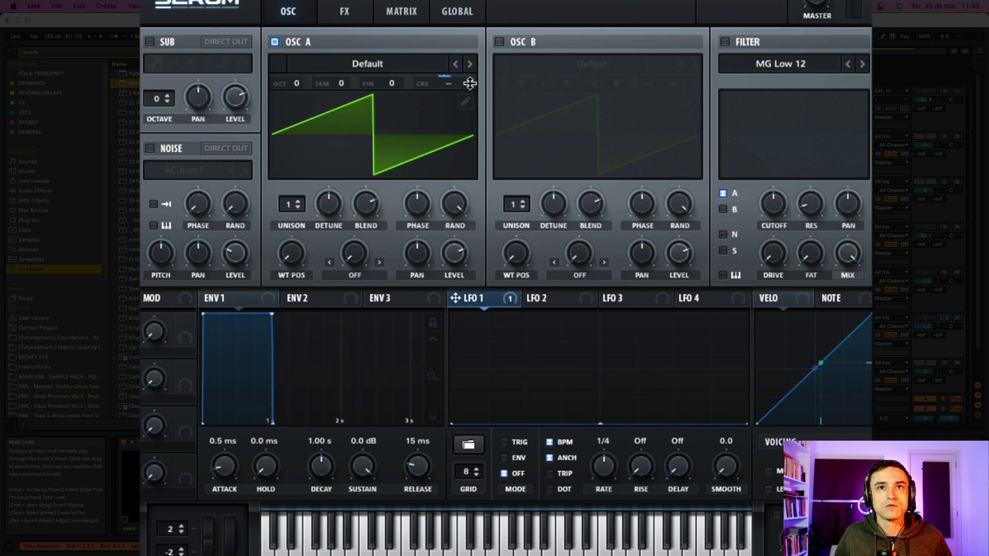
left_click(412, 17)
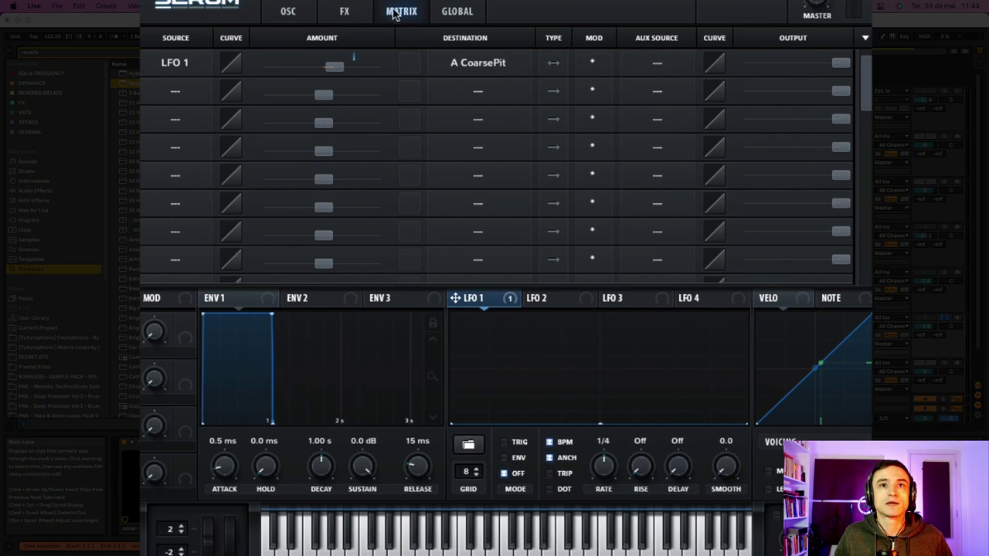
left_click(553, 65)
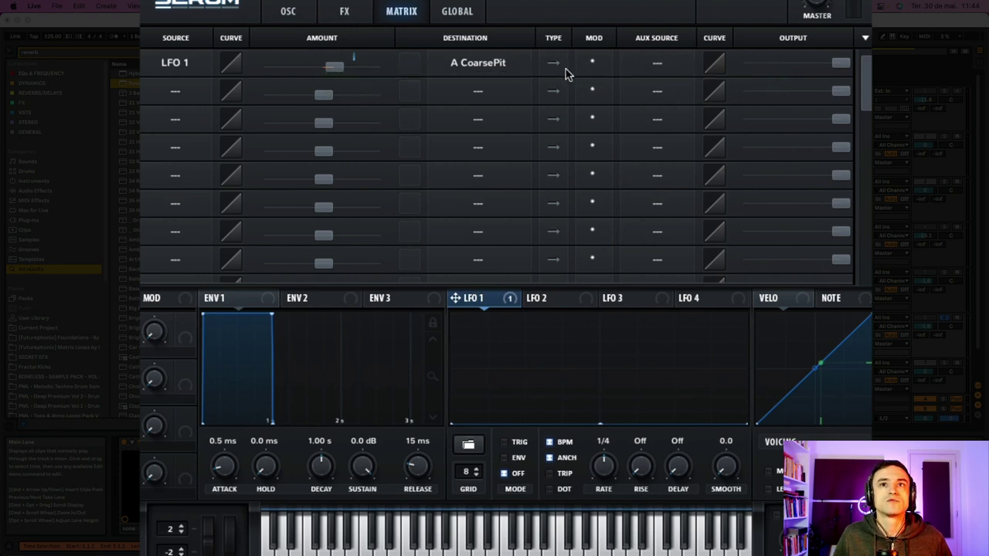
left_click(297, 19)
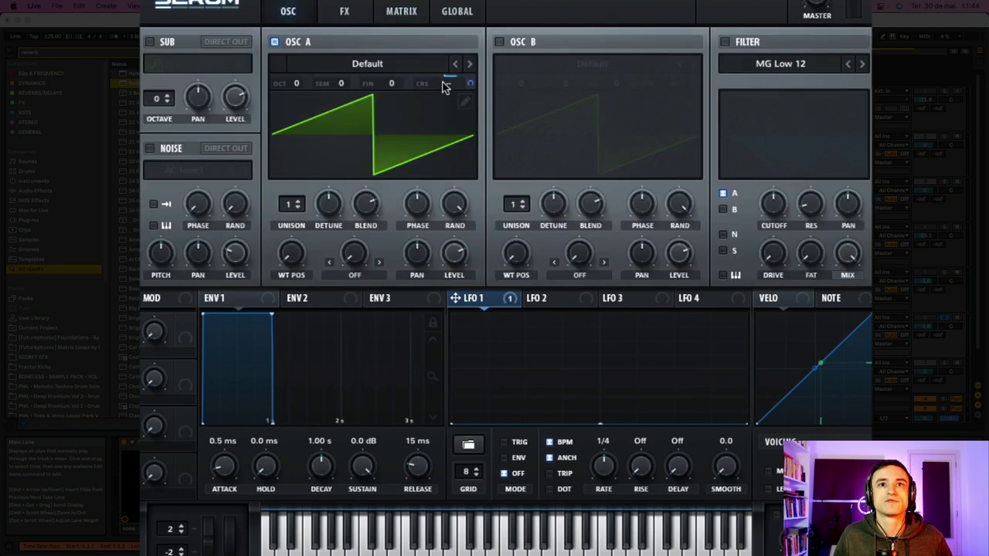
- Try LFO 1 modulation amounts of 50 and 18 on oscillator A's coarse pitch
mouse_move(464, 81)
mouse_move(464, 81)
left_mouse_down()
mouse_move(463, 102)
mouse_move(465, 37)
mouse_move(466, 106)
mouse_move(466, 14)
mouse_move(466, 77)
mouse_move(466, 65)
left_mouse_up()
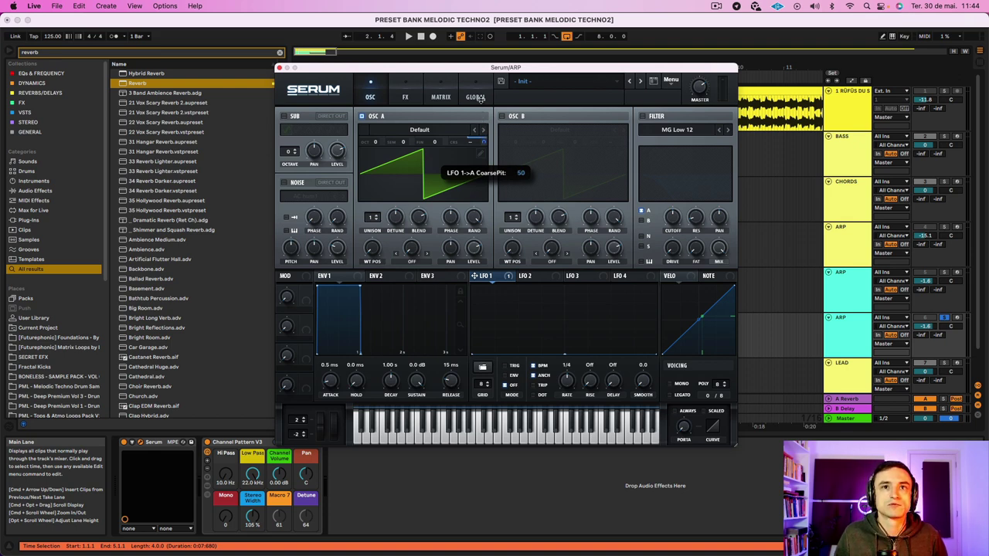
mouse_move(479, 144)
left_mouse_down()
mouse_move(479, 154)
mouse_move(482, 138)
left_mouse_up()
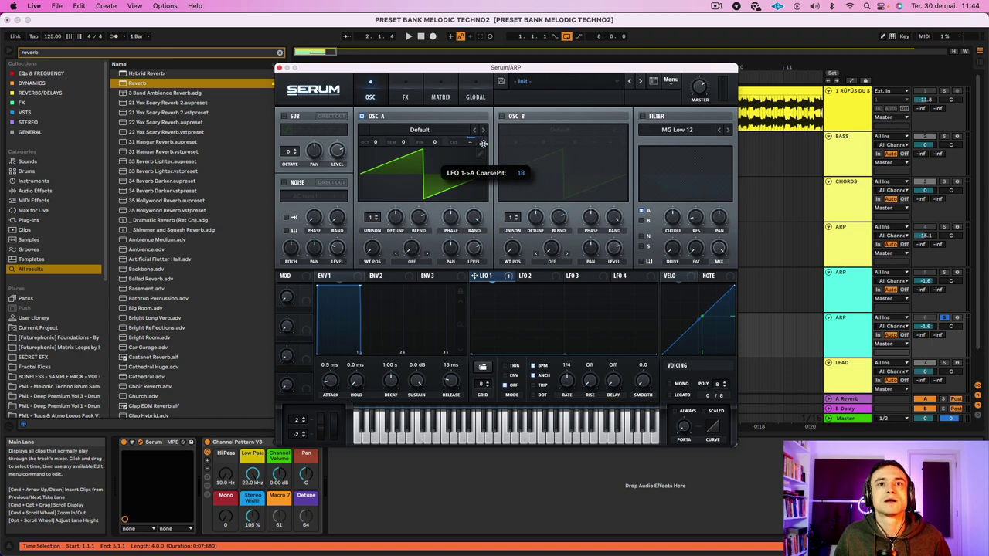
- Set the LFO 1 to oscillator A coarse pitch modulation amount to 12ST in the modulation matrix
left_click(439, 96)
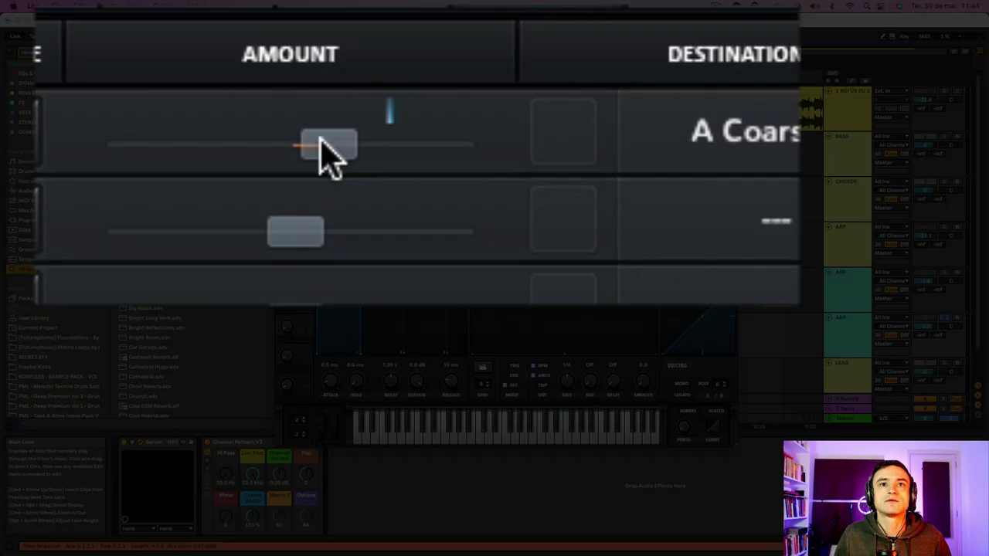
double_click(397, 130)
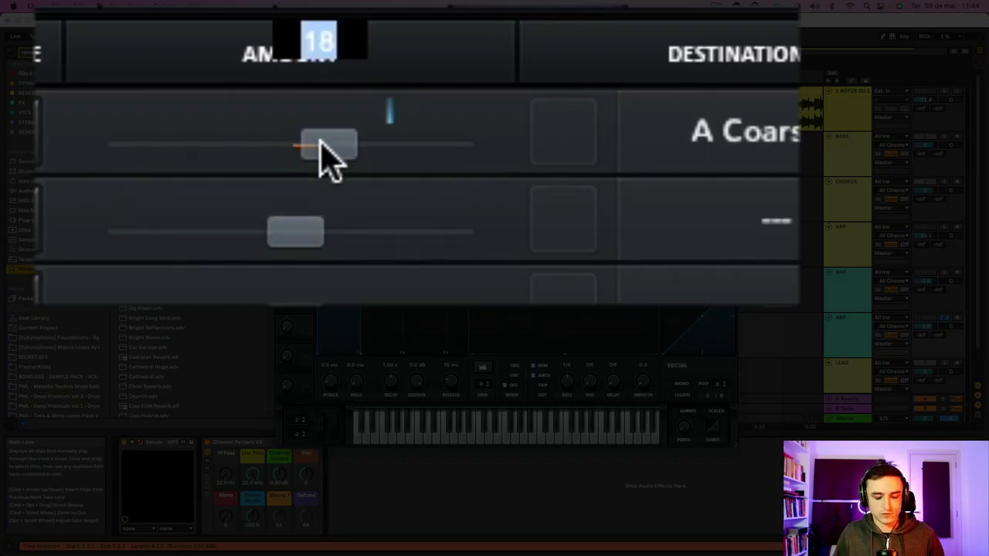
type("12ST")
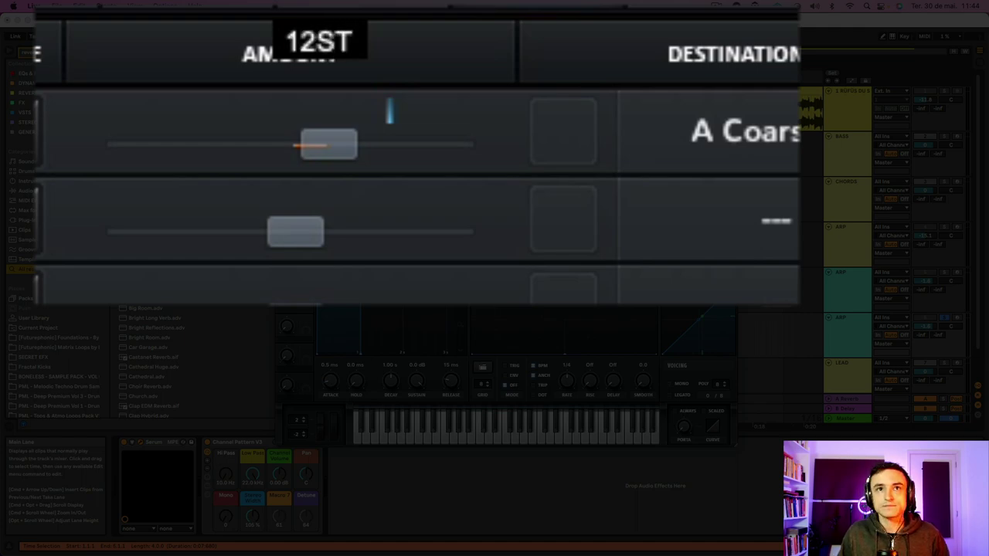
key("Return")
left_click(371, 97)
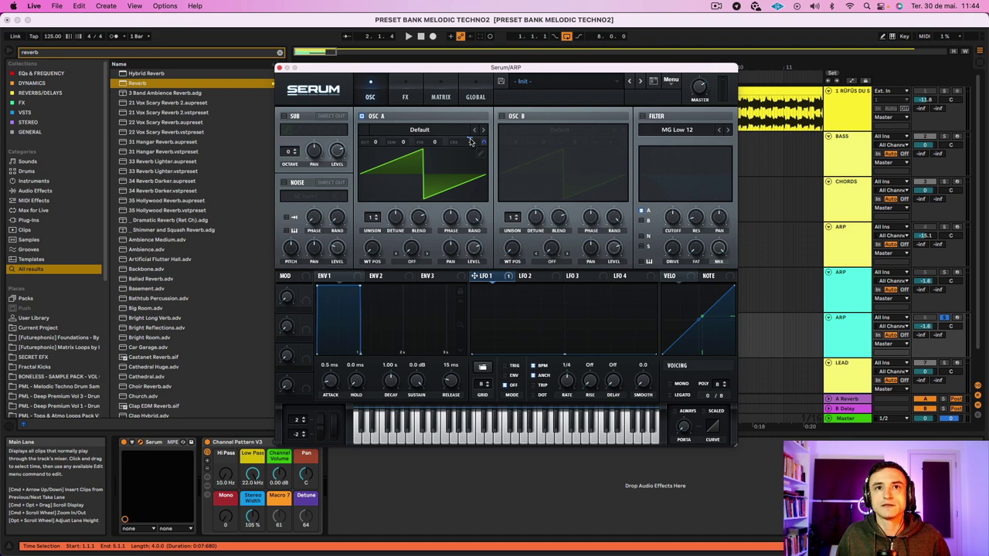
mouse_move(468, 141)
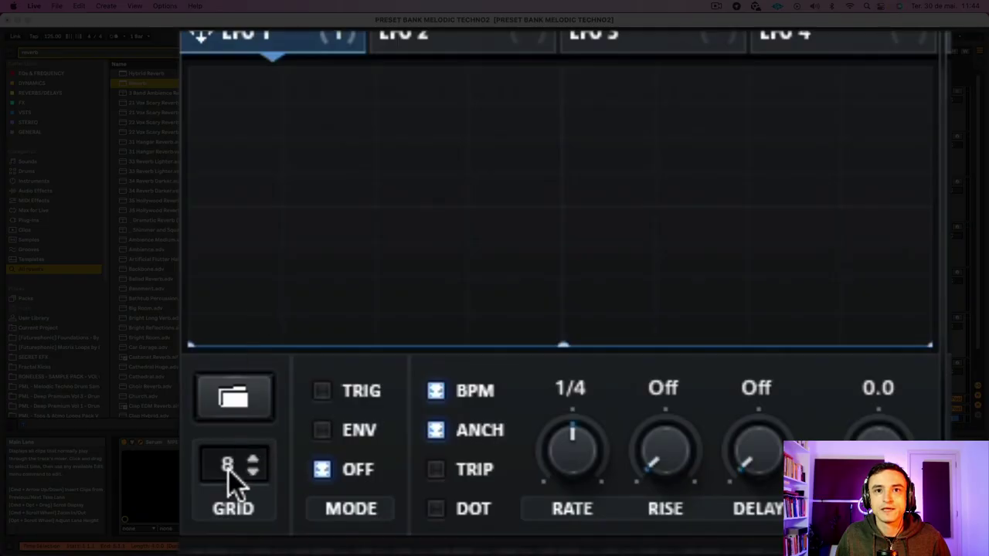
- Try grid sizes of 16 and 12 on LFO 1
left_click_drag(230, 468, 227, 116)
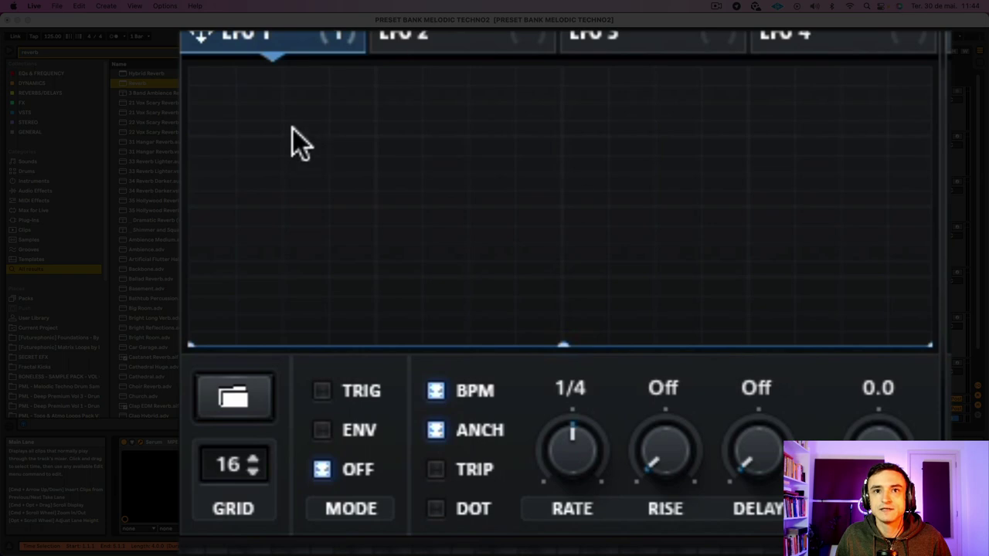
left_click_drag(235, 467, 241, 555)
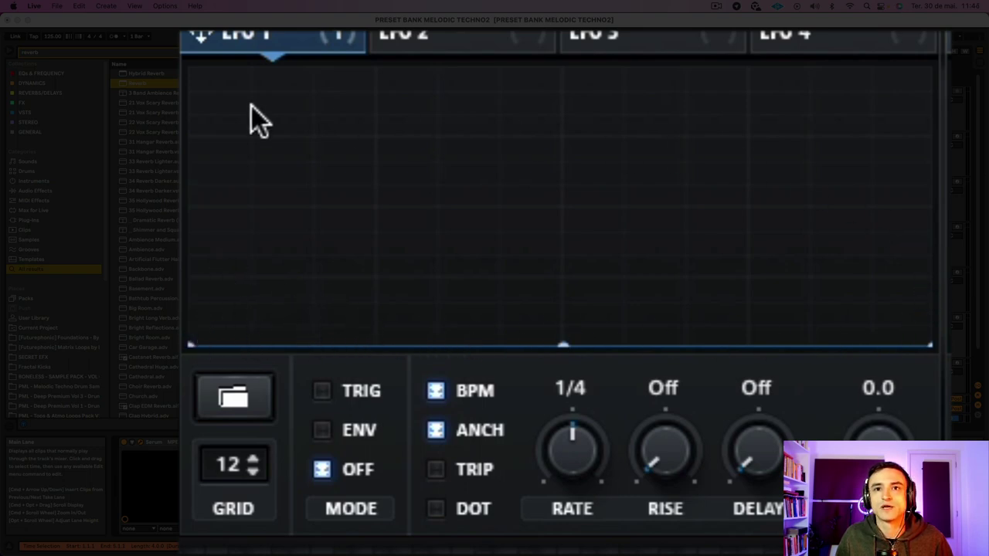
left_click_drag(229, 501, 239, 520)
- Set the LFO 1 grid to 8,12 for separate horizontal and vertical divisions, and its rate to one bar
double_click(232, 464)
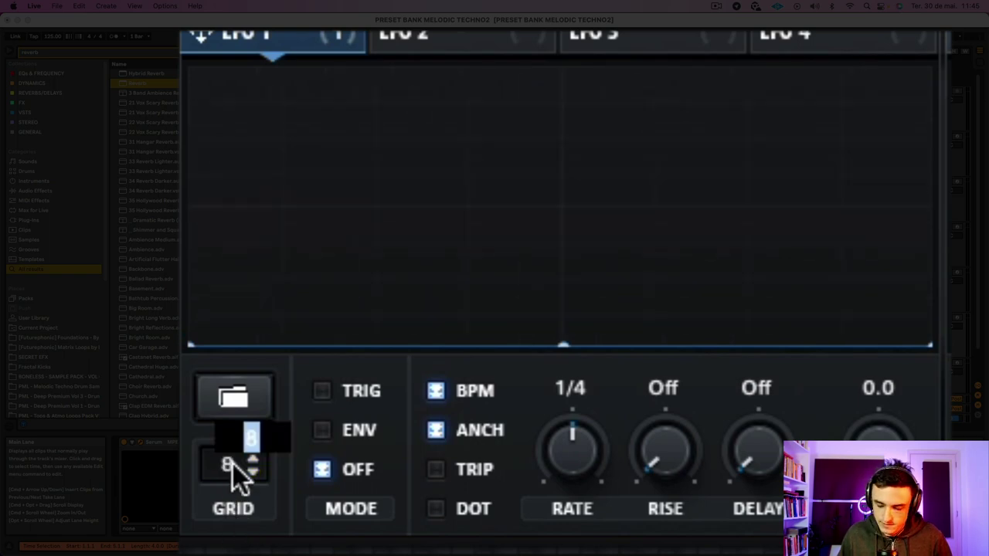
type("8,12")
key("Return")
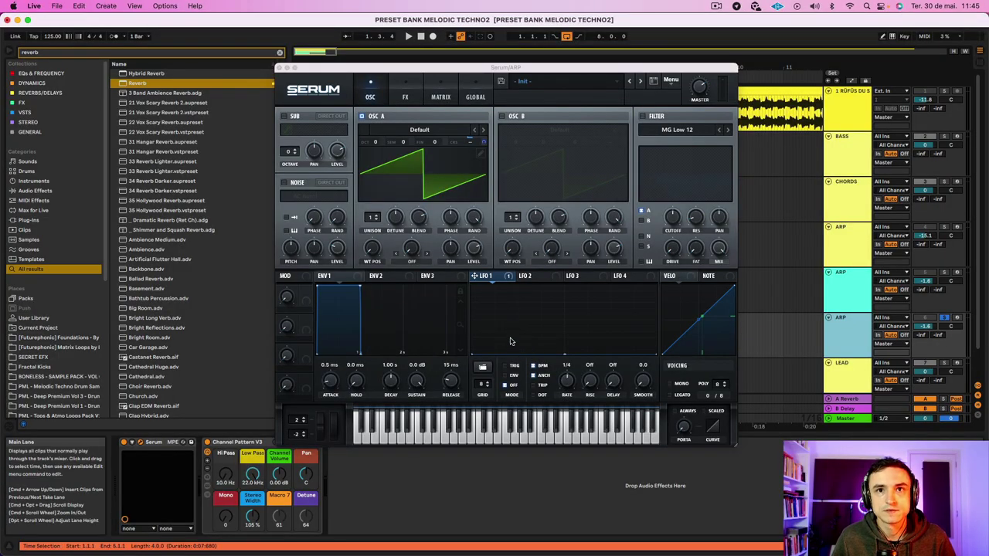
left_click_drag(567, 380, 568, 387)
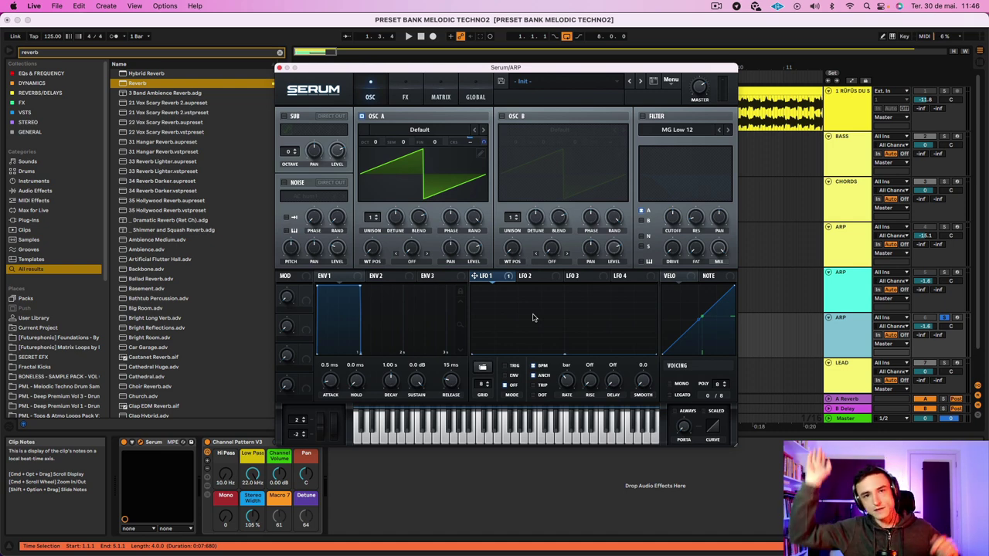
key("space")
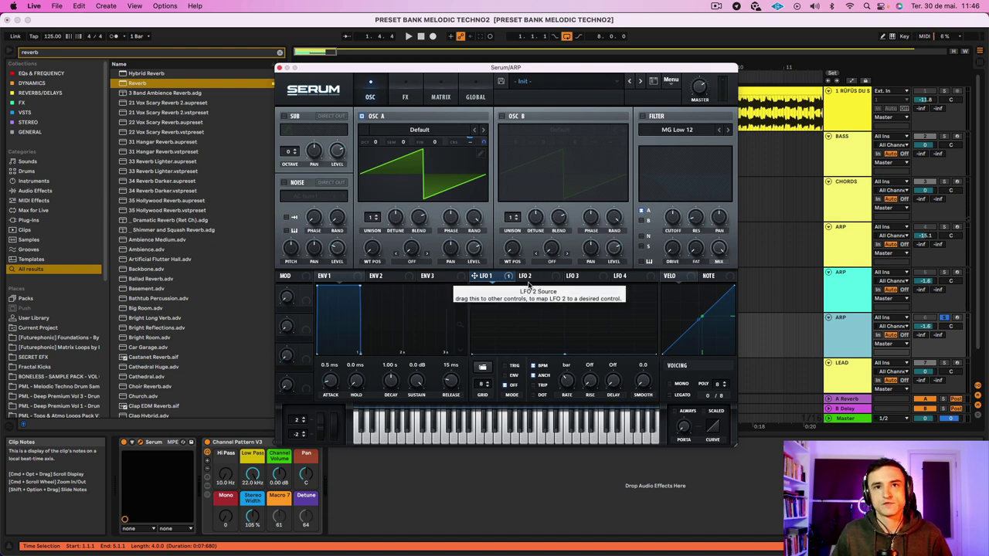
- Reshape LFO 2 into a straight descending ramp running at a 1/16 rate
left_click(527, 277)
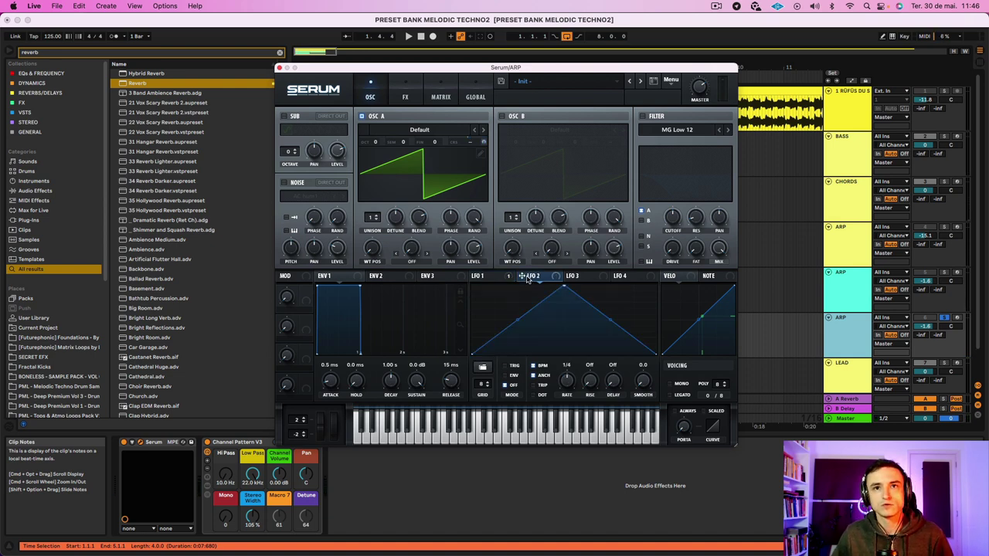
left_click_drag(564, 287, 463, 275)
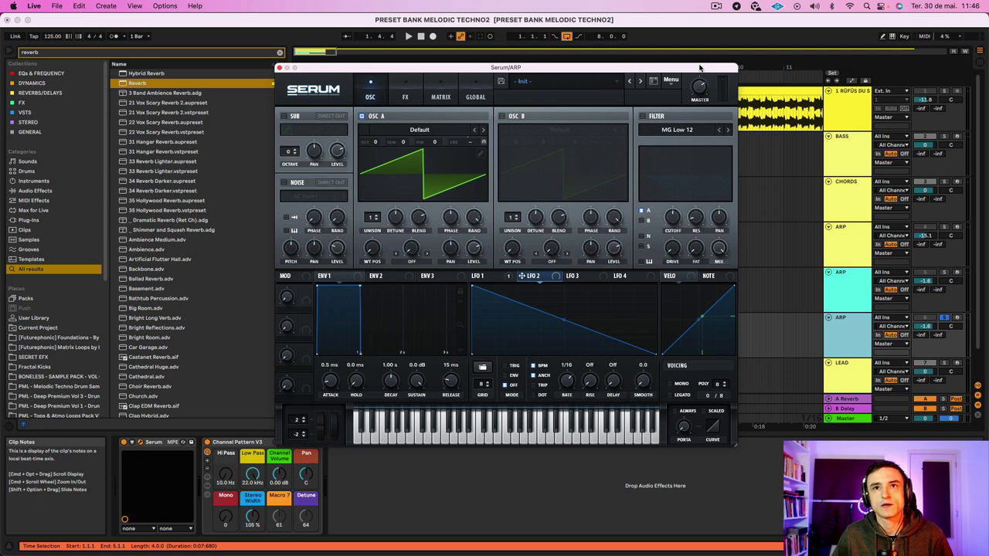
- Enable the MG Low 12 filter with its lowered cutoff modulated by LFO 2, and bend the LFO 2 ramp into an inward curve
left_click(643, 116)
left_click_drag(674, 217, 670, 246)
left_click_drag(539, 283, 673, 219)
key("space")
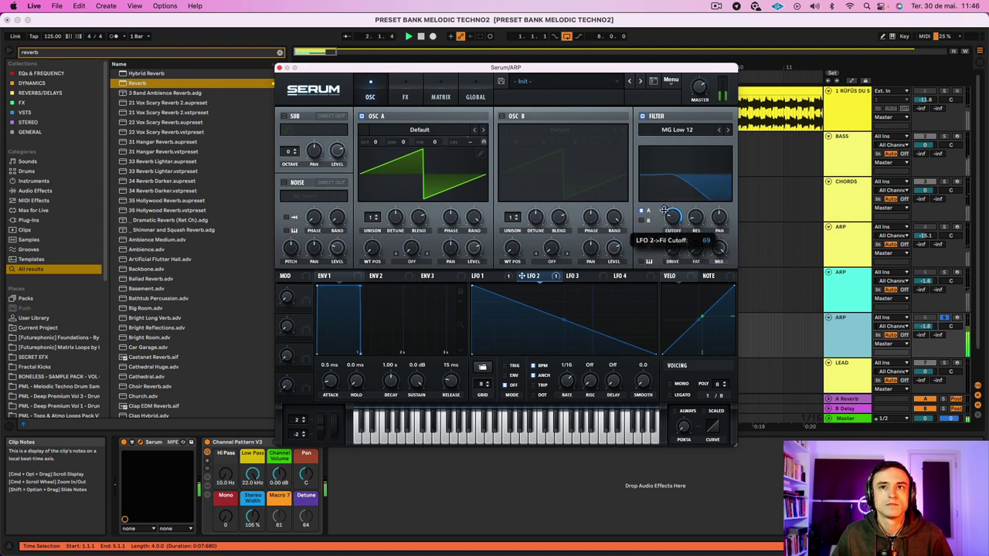
left_click_drag(564, 323, 563, 327)
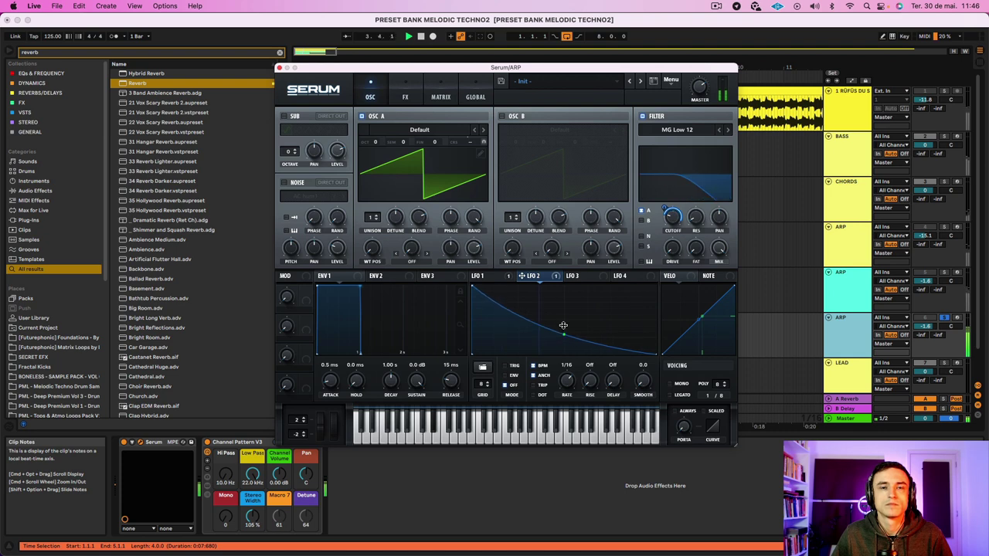
- Draw flat steps along the baseline of LFO 1, with a point at each of the eight grid divisions
left_click(501, 276)
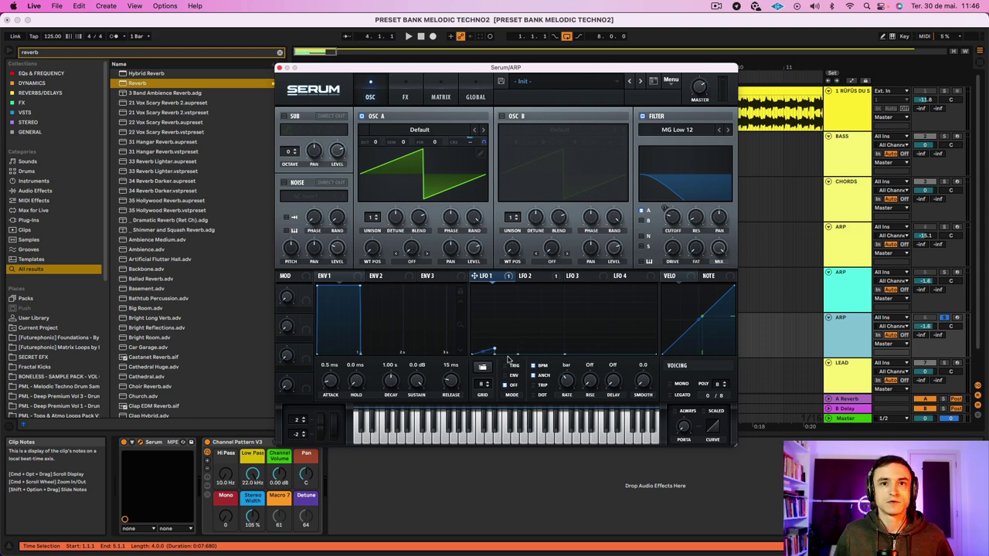
left_click_drag(517, 357, 653, 355)
left_click_drag(506, 354, 504, 343)
mouse_move(393, 390)
left_mouse_down()
mouse_move(397, 315)
mouse_move(405, 463)
left_mouse_up()
mouse_move(466, 415)
left_mouse_down()
mouse_move(469, 354)
mouse_move(469, 447)
left_mouse_up()
mouse_move(533, 424)
left_mouse_down()
mouse_move(539, 244)
mouse_move(530, 441)
left_mouse_up()
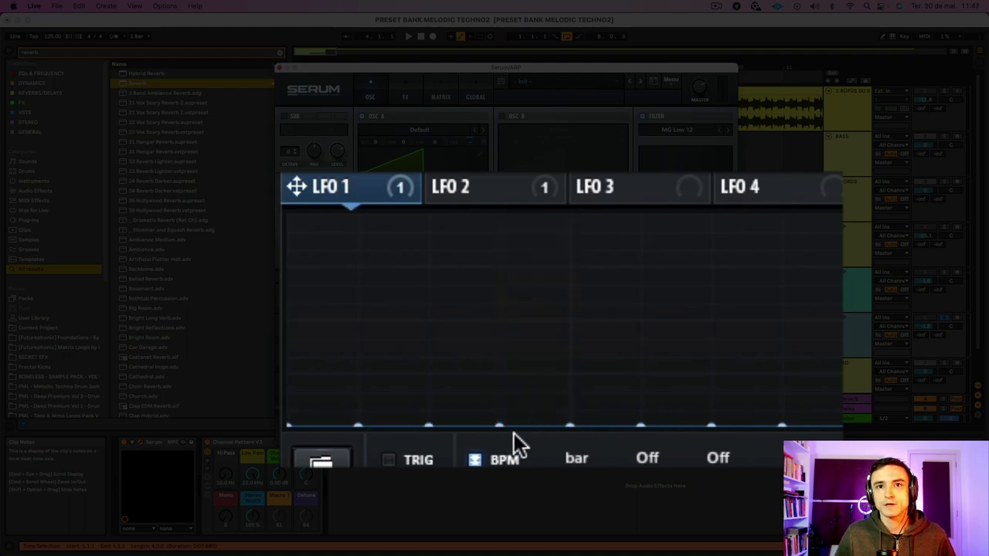
- Raise the second step of LFO 1 to about a quarter of the height and audition the loop
left_click_drag(403, 430, 409, 382)
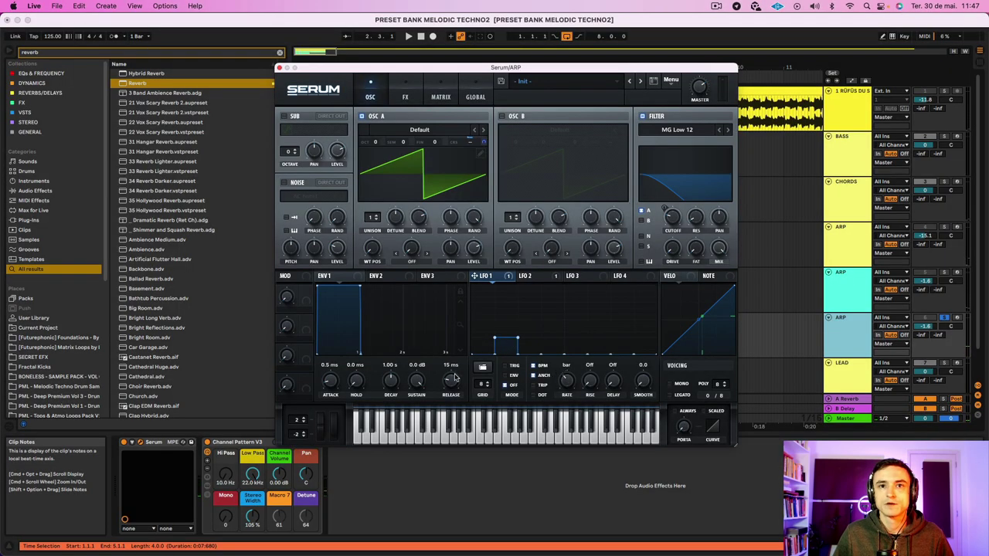
key("space")
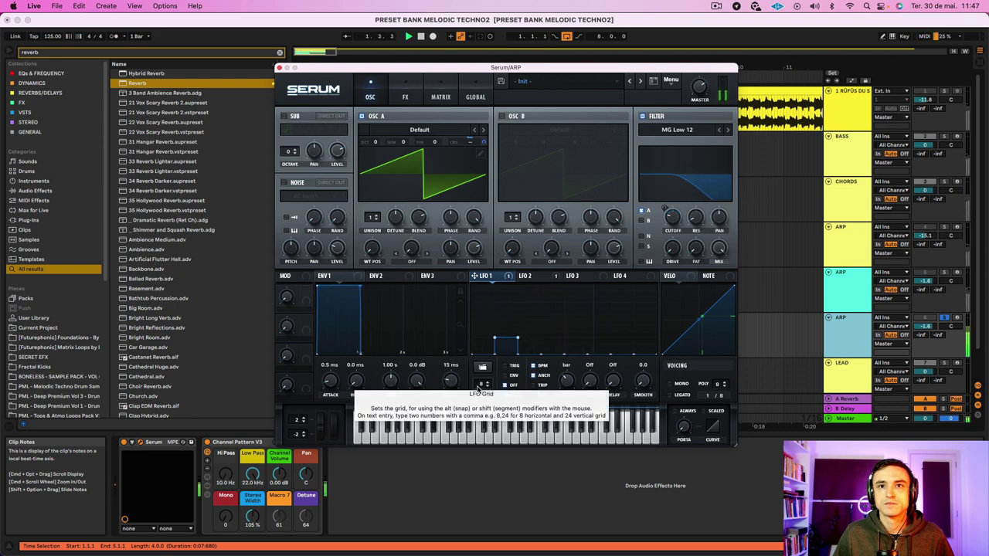
key("space")
- Set the LFO 1 grid to 16 and raise the tenth sixteenth step to about two-thirds of the height during playback
scroll(483, 384, "up", 1)
left_click_drag(487, 382, 494, 336)
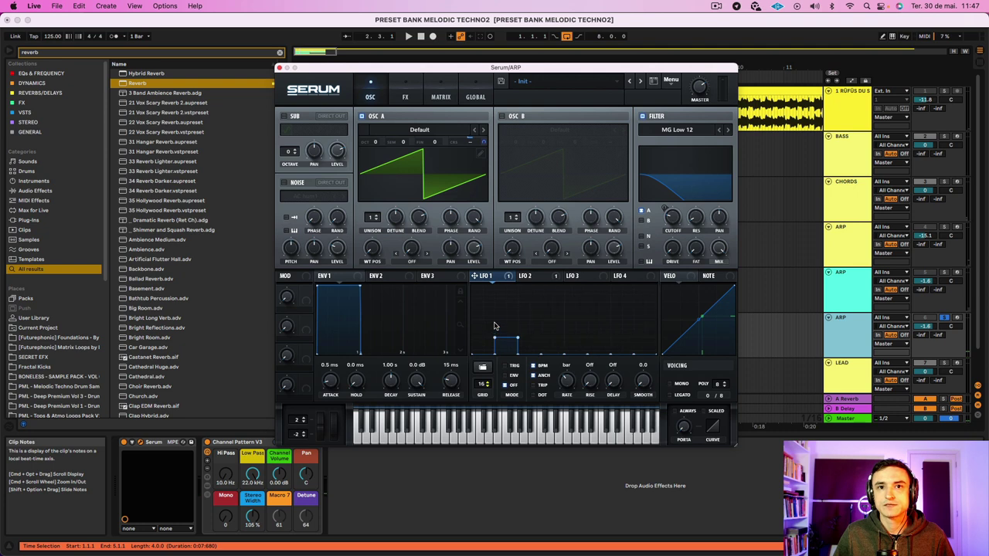
key("space")
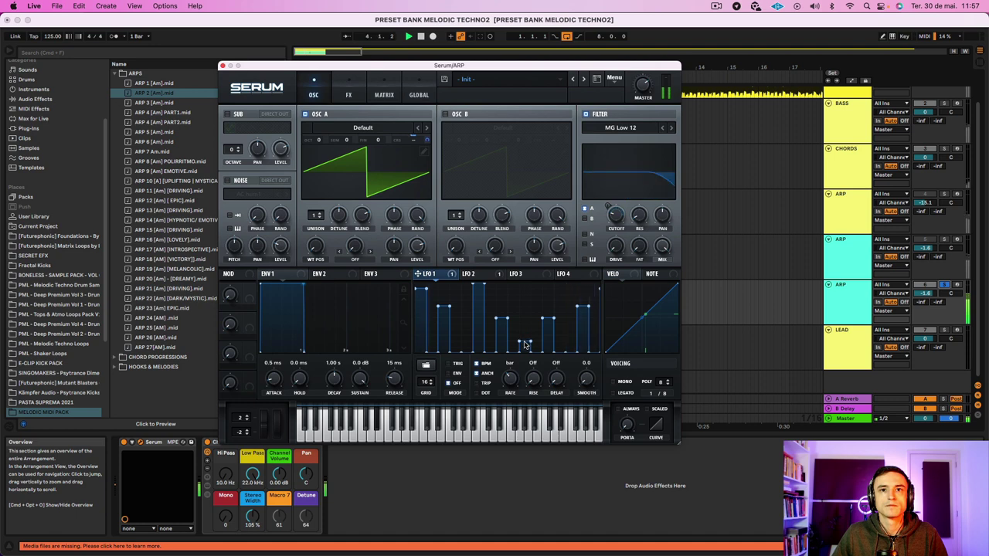
left_click_drag(525, 344, 525, 309)
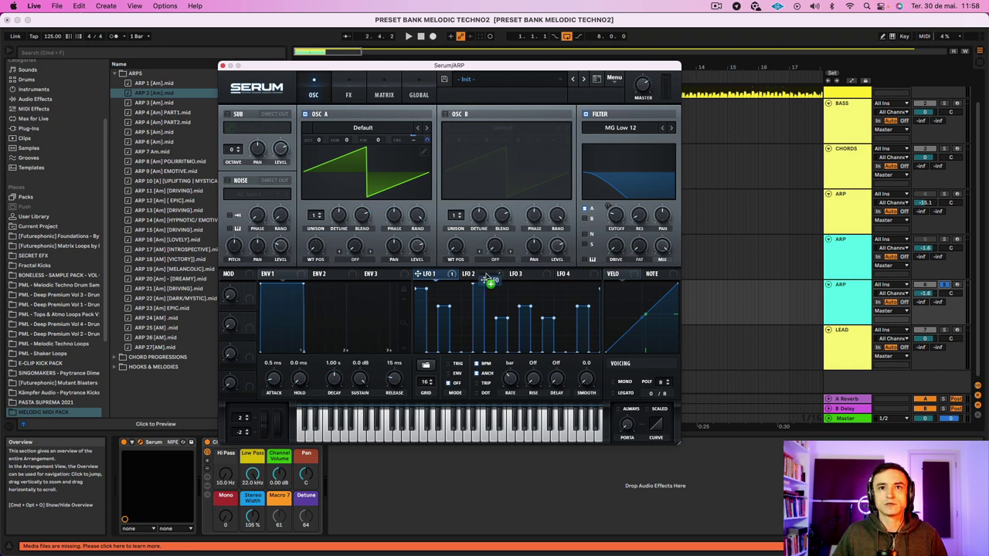
- Raise all steps of the LFO 1 pattern copied to LFO 3 to full height, and modulate oscillator A's level with LFO 3
left_click(532, 276)
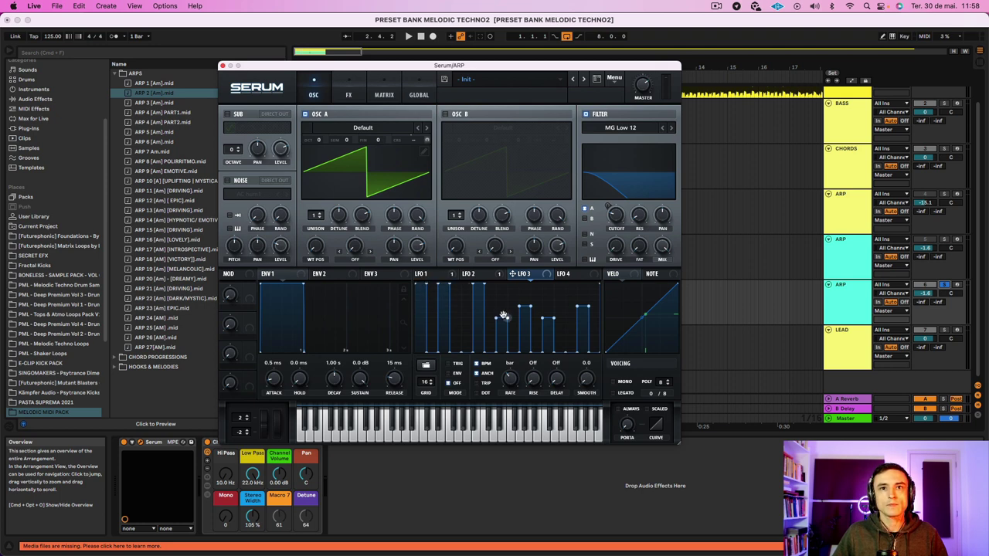
mouse_move(502, 310)
left_mouse_down()
mouse_move(506, 280)
mouse_move(537, 297)
mouse_move(545, 317)
mouse_move(580, 299)
mouse_move(585, 275)
left_mouse_up()
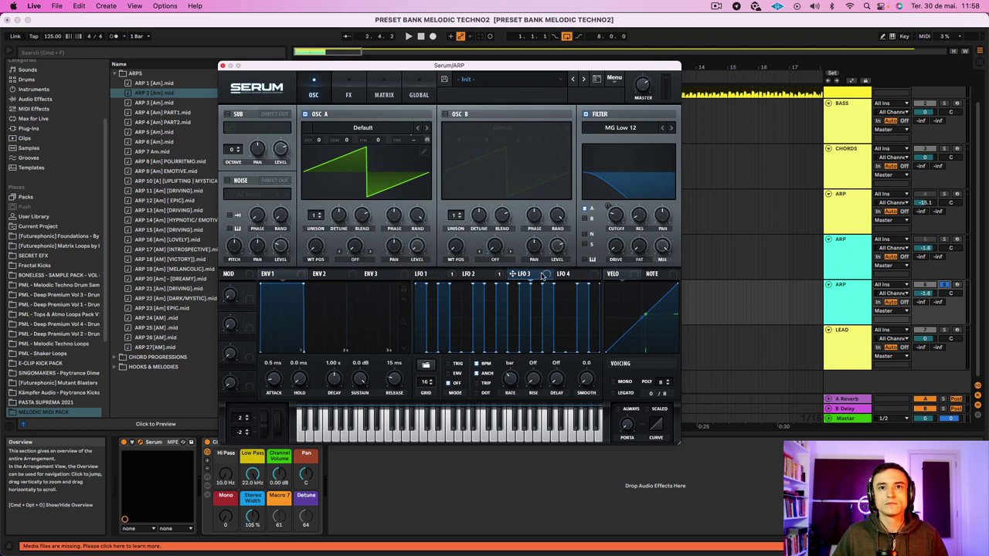
key("space")
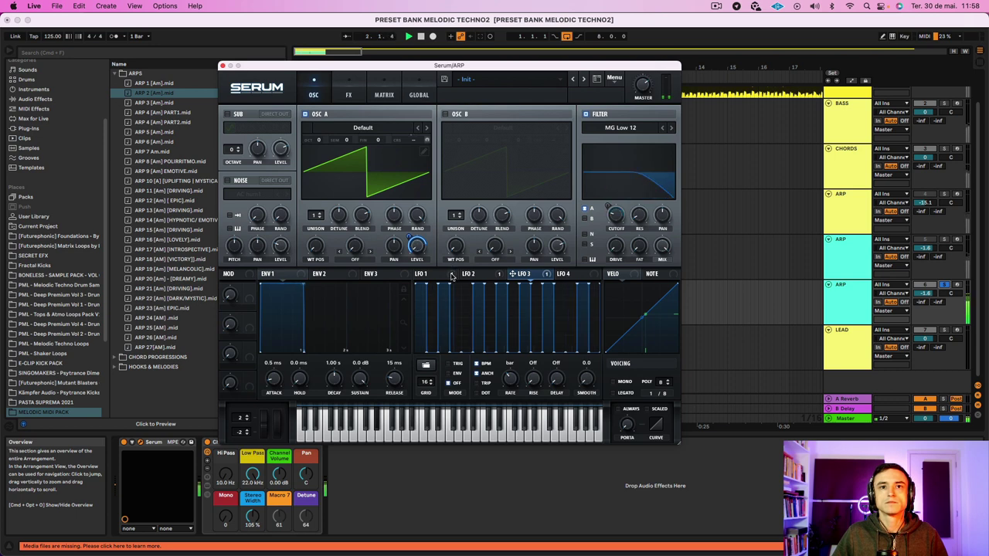
- Refine the descending curve of LFO 2 during playback, moving its peak slightly after the start
left_click(472, 275)
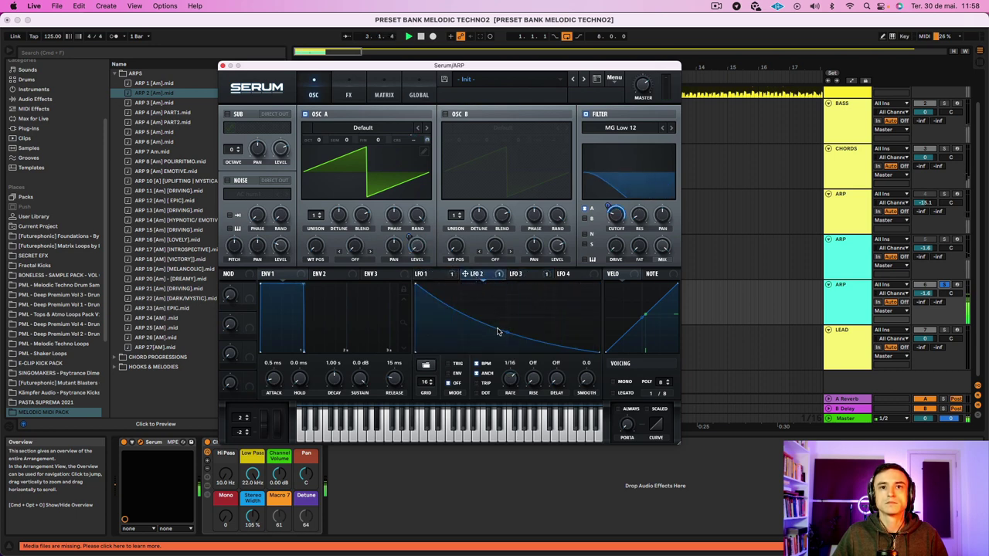
left_click_drag(505, 323, 505, 335)
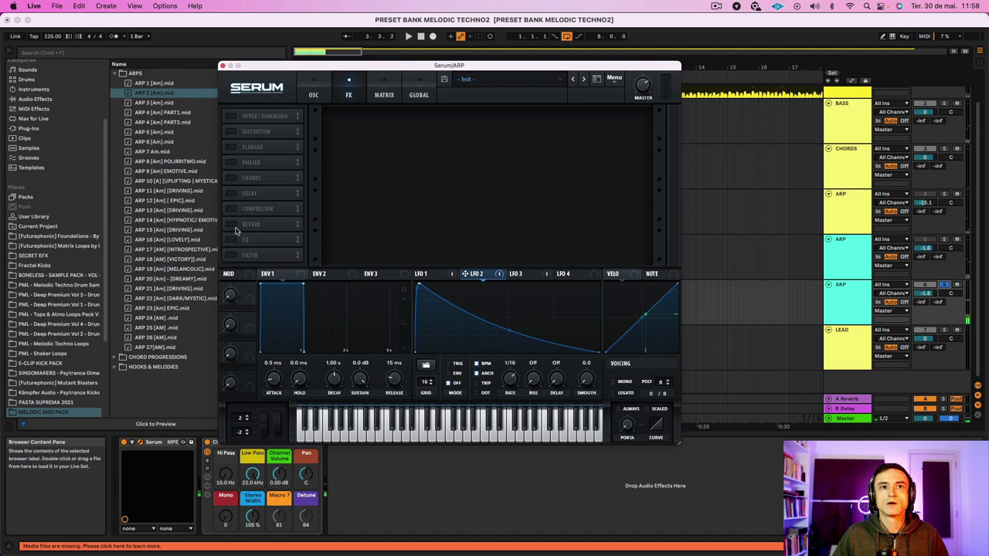
- Enable the Reverb effect, set its decay to 2.7 s during playback, and return to the oscillators with LFO 1 shown
left_click(233, 226)
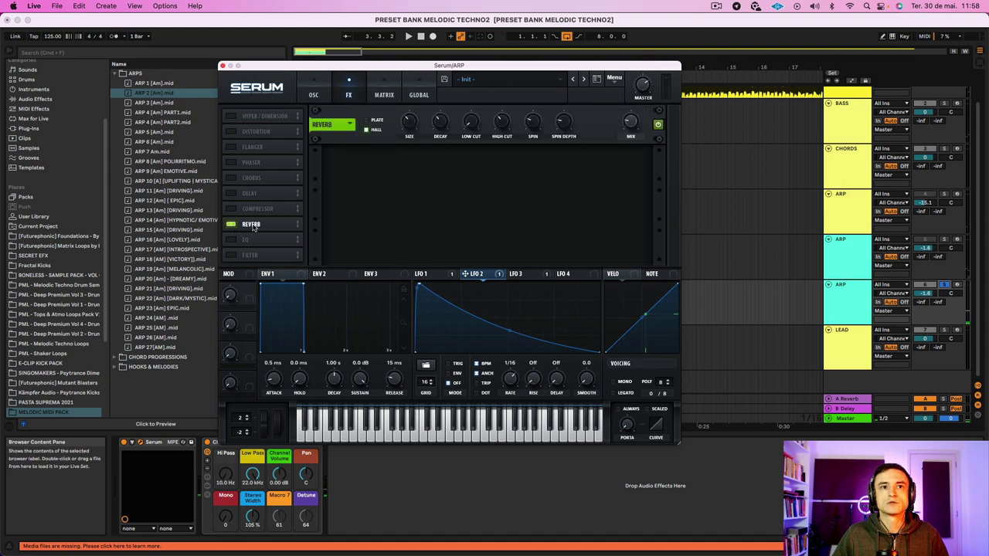
mouse_move(409, 125)
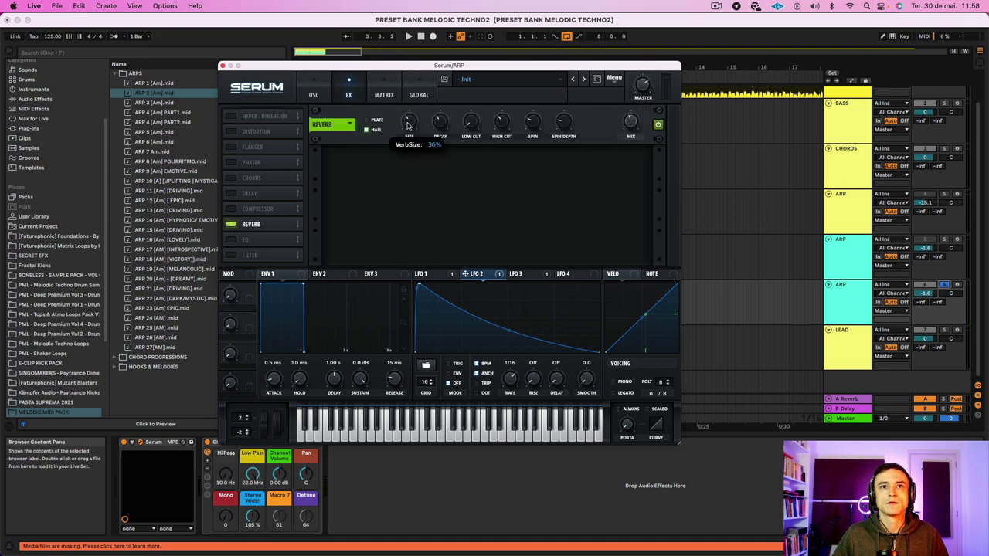
mouse_move(437, 136)
key("space")
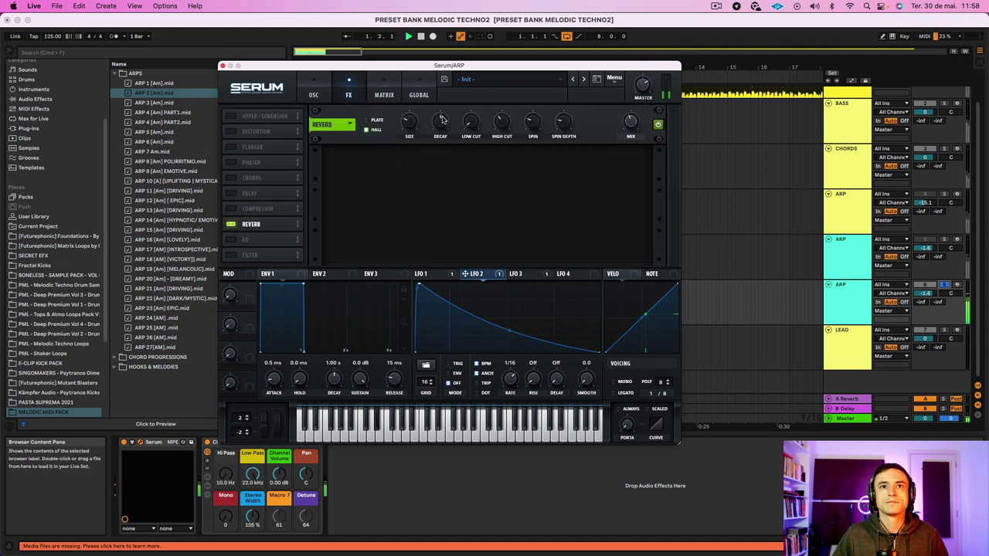
scroll(440, 133, "down", 3)
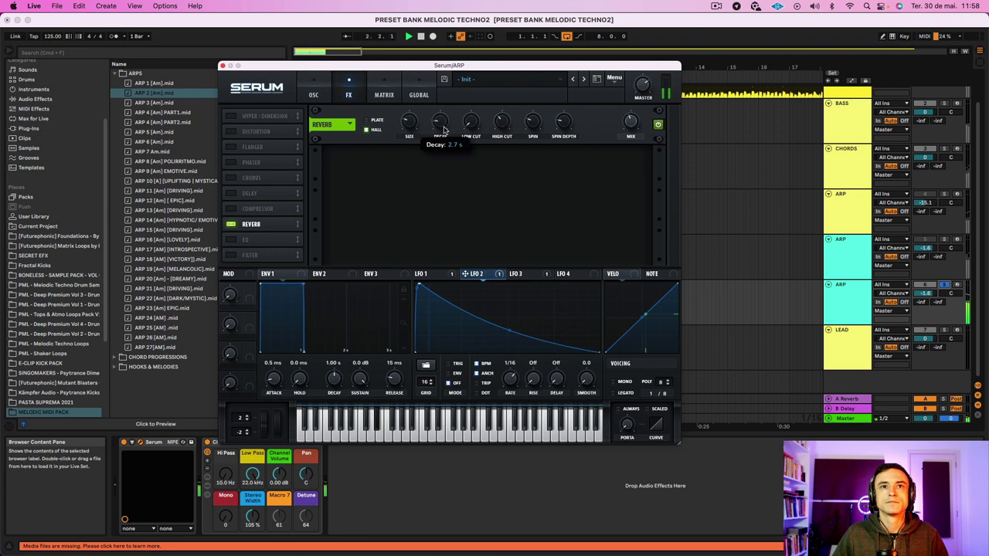
left_click(330, 97)
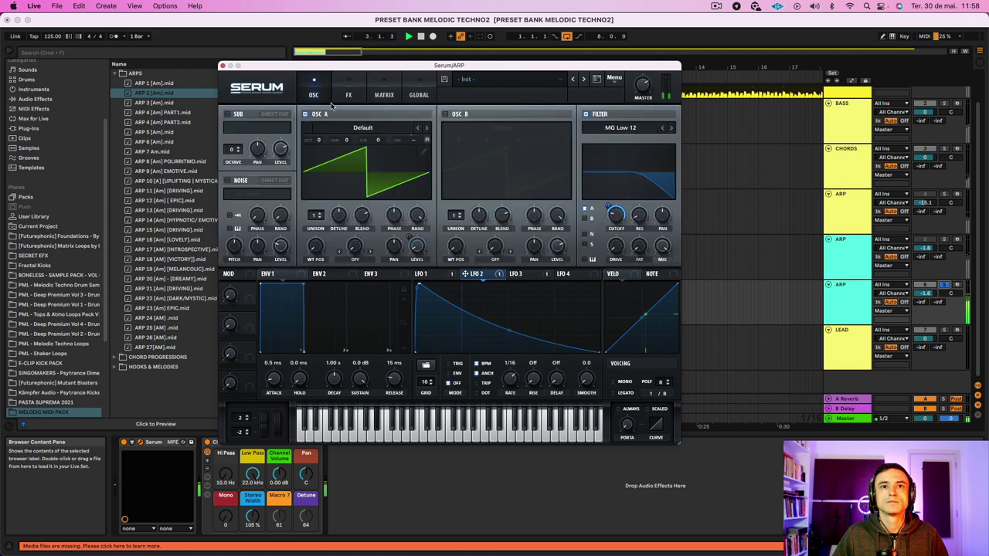
left_click(451, 280)
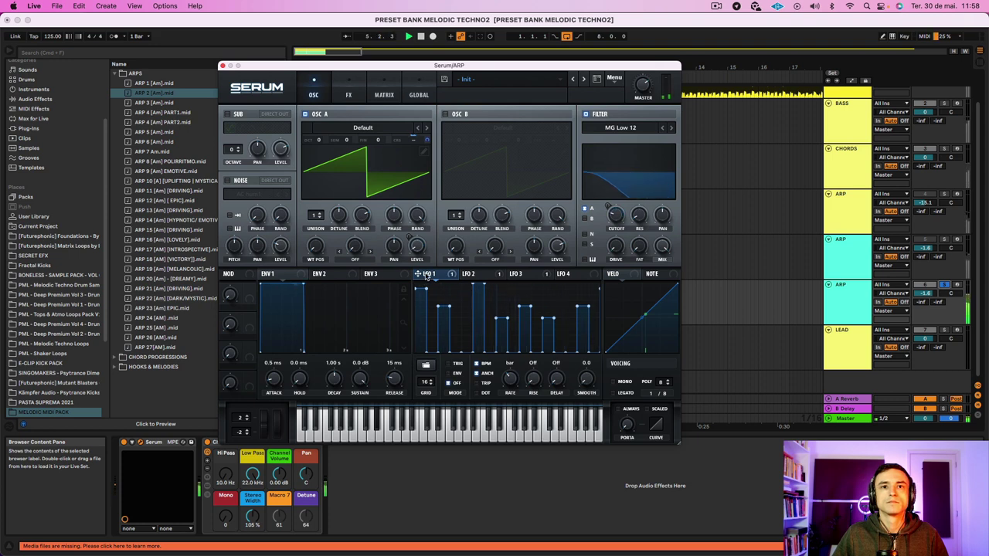
- Enable the Delay at 1/8 for both channels in ping-pong mode, with 36% mix and its filter around 1154 and 3.2
left_click(349, 94)
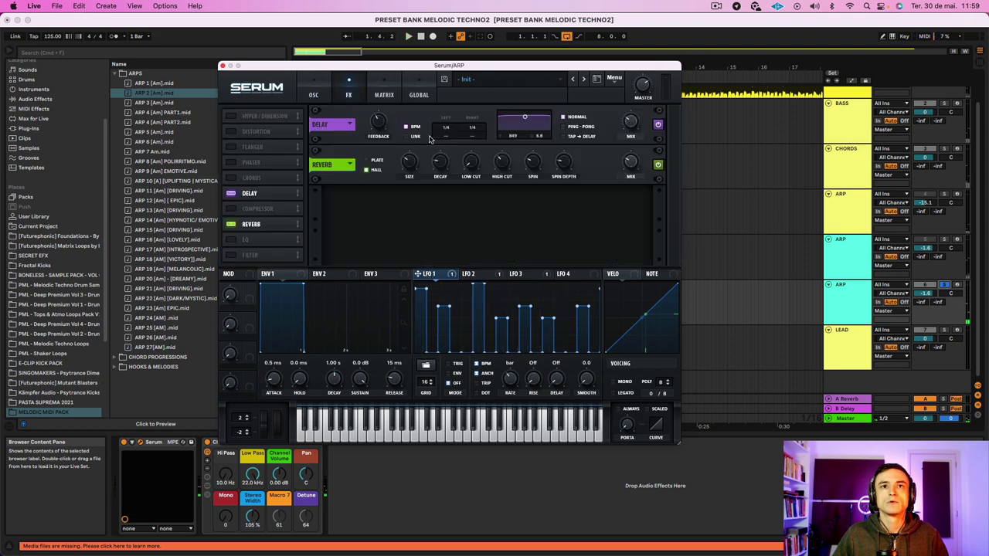
left_click_drag(448, 134, 450, 123)
key("space")
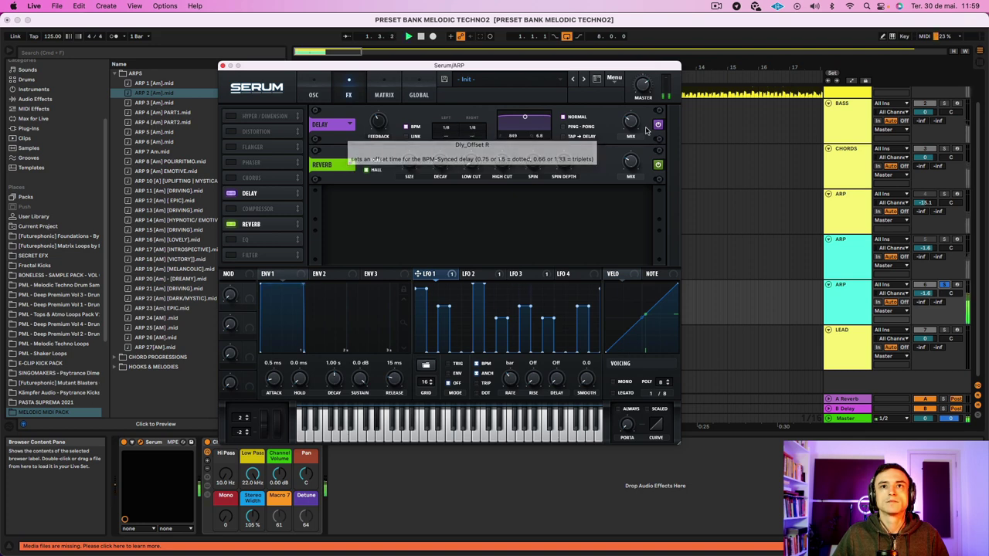
left_click(578, 127)
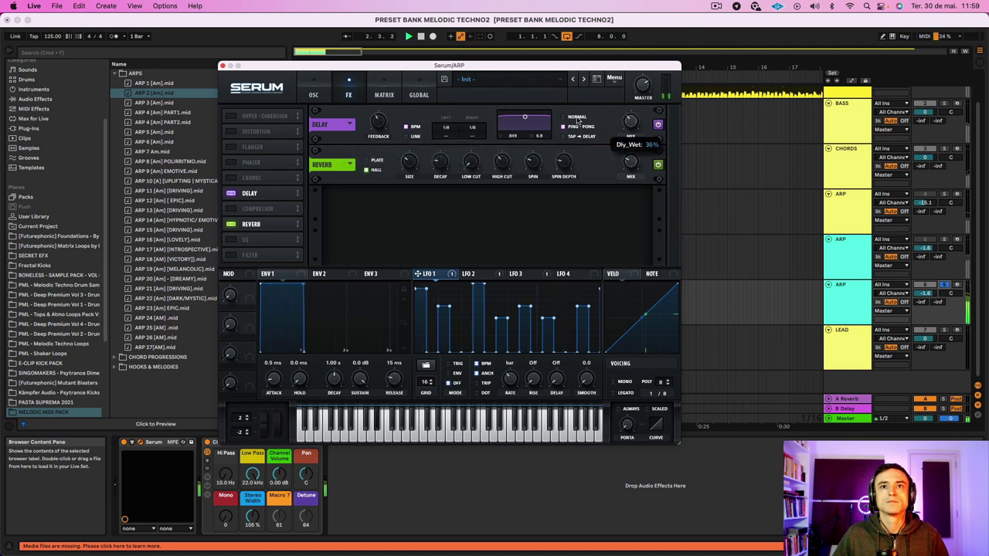
left_click_drag(525, 118, 529, 128)
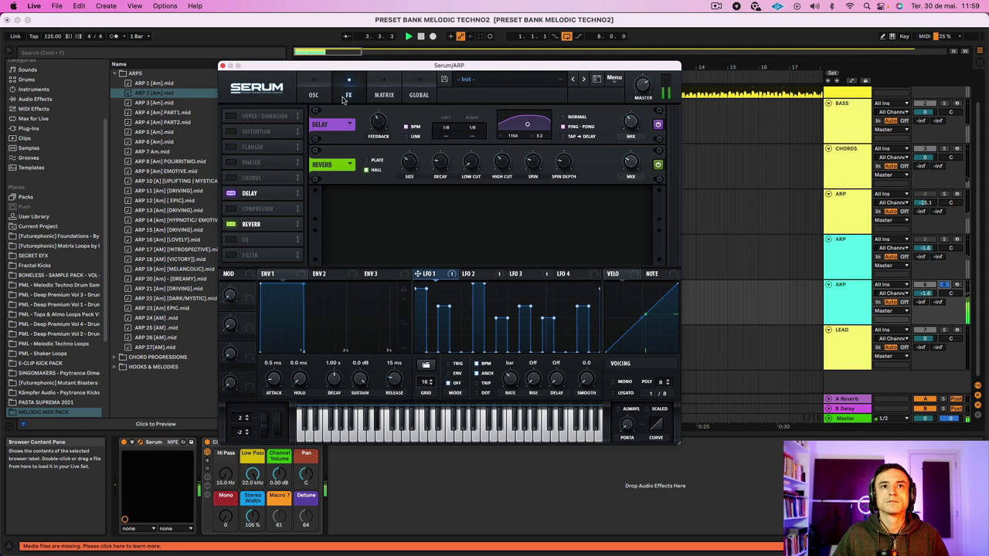
- Adjust the LFO 2 modulated filter cutoff, and raise the gaps between the LFO 3 steps to varied partial heights
left_click(314, 94)
left_click_drag(468, 276, 601, 209)
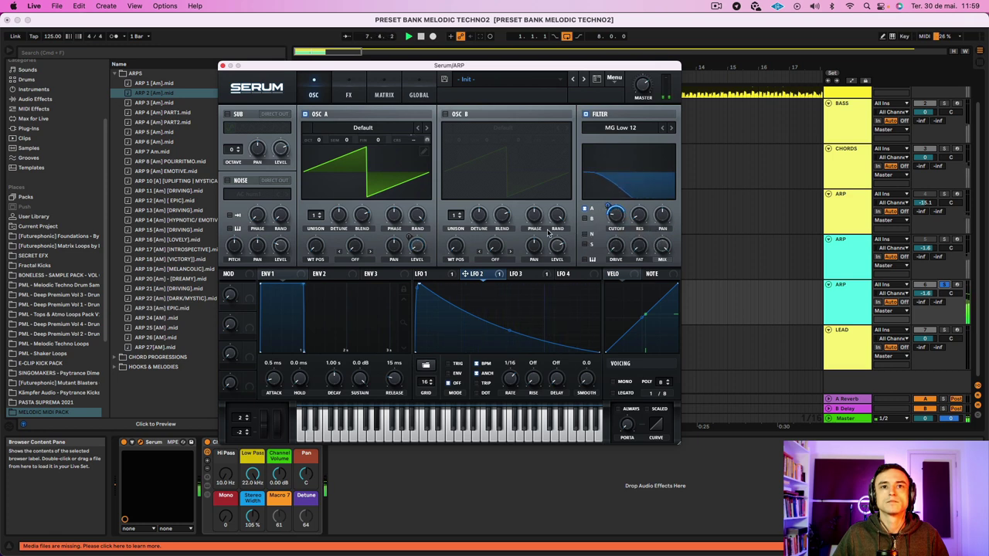
left_click(524, 274)
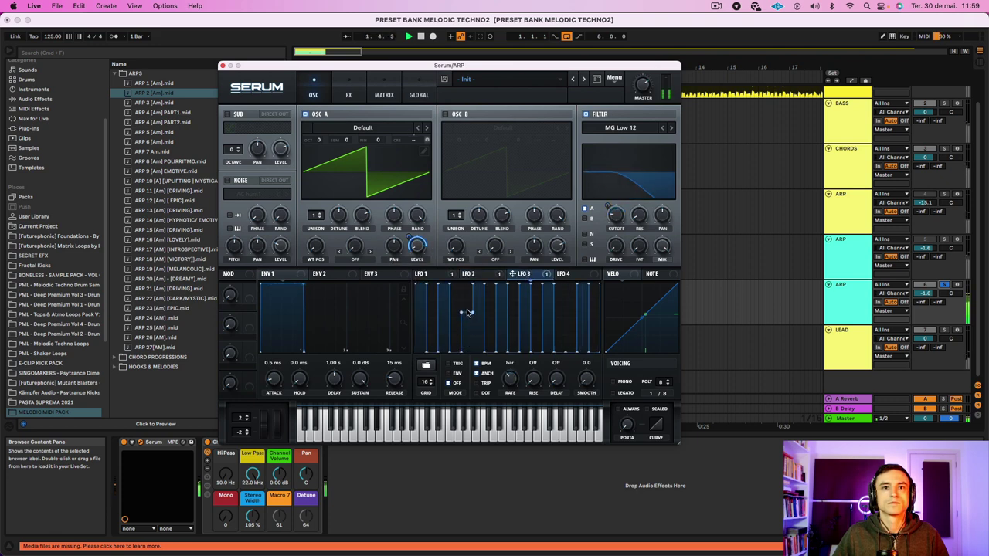
left_click_drag(468, 319, 558, 376)
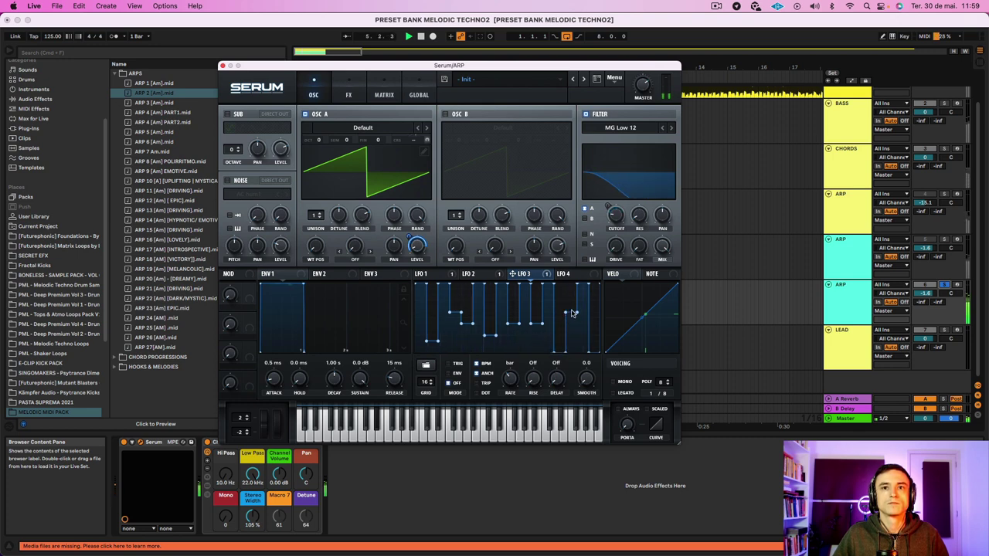
mouse_move(571, 313)
left_mouse_down()
mouse_move(569, 337)
mouse_move(537, 336)
left_mouse_up()
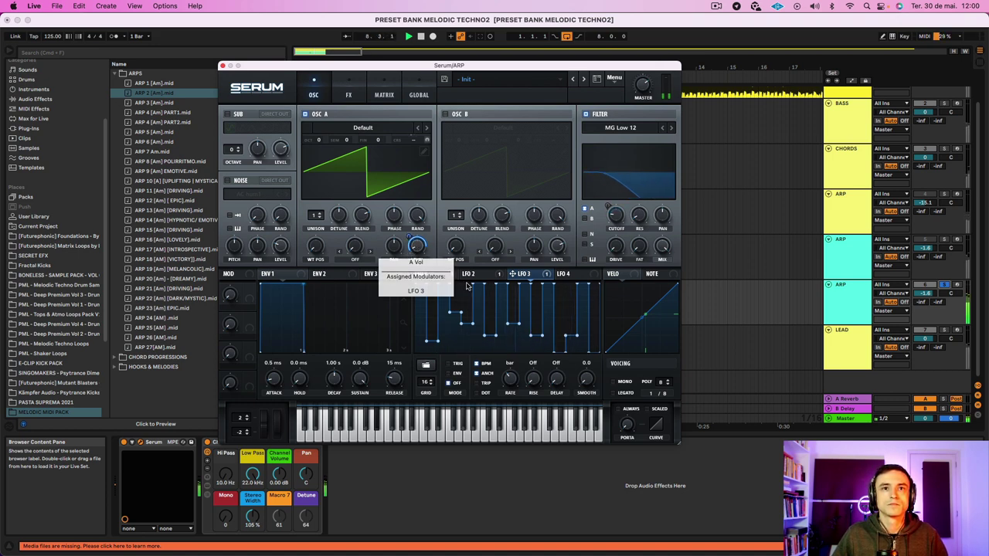
- Raise the twelfth sixteenth step of the LFO 1 pattern to full height
left_click(473, 275)
left_click(452, 278)
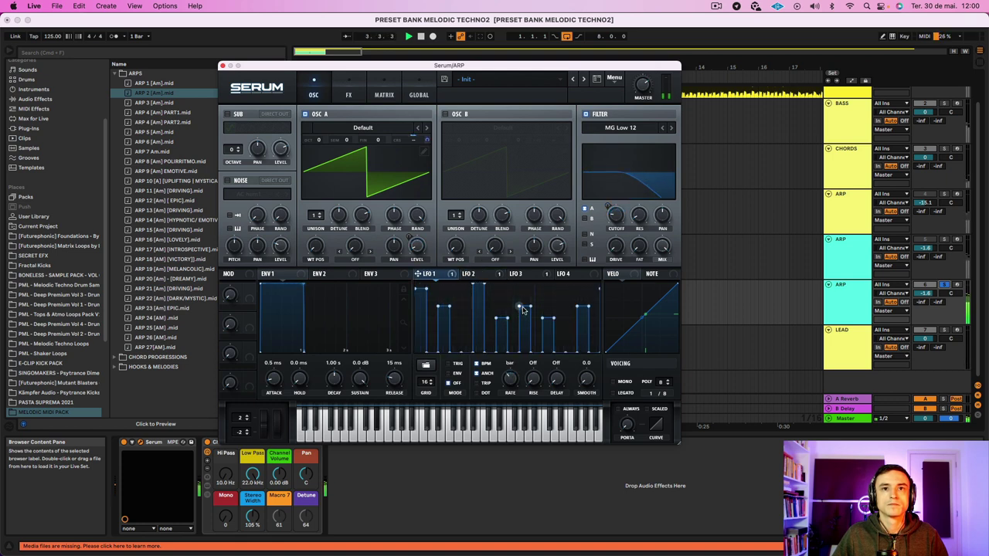
left_click_drag(545, 320, 547, 283)
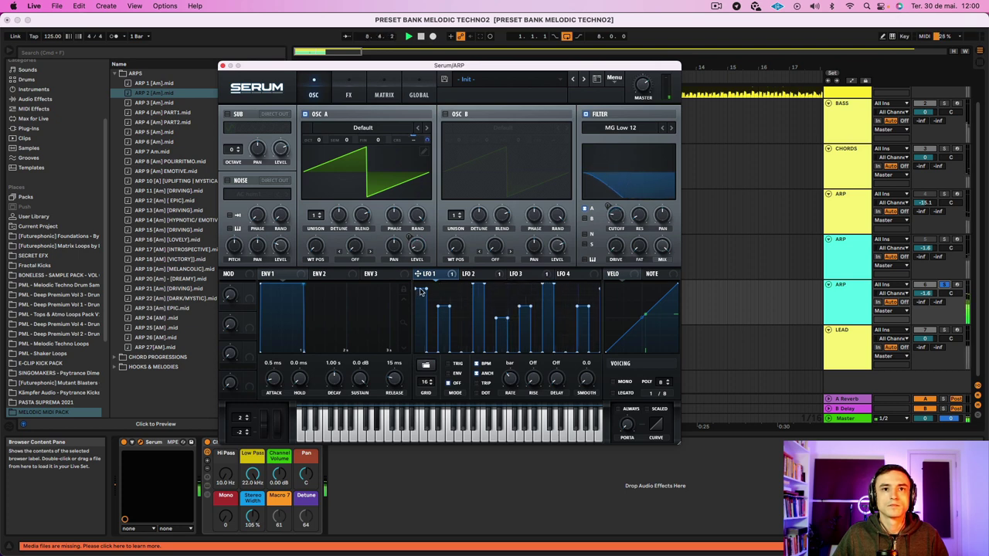
- Unsolo the ARP track to hear the full mix, and change the filter type to MG Low 18
left_click(854, 296)
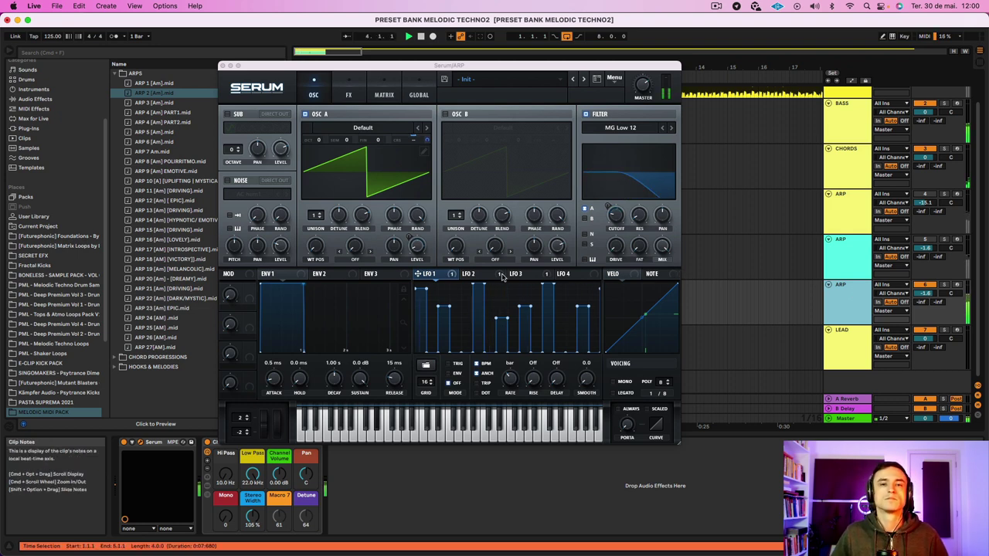
mouse_move(503, 276)
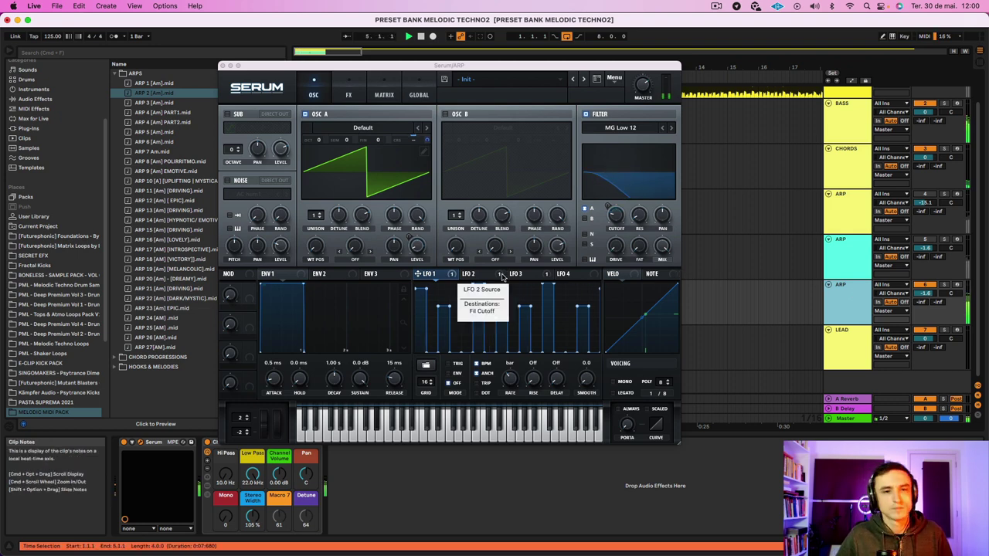
left_click(639, 210)
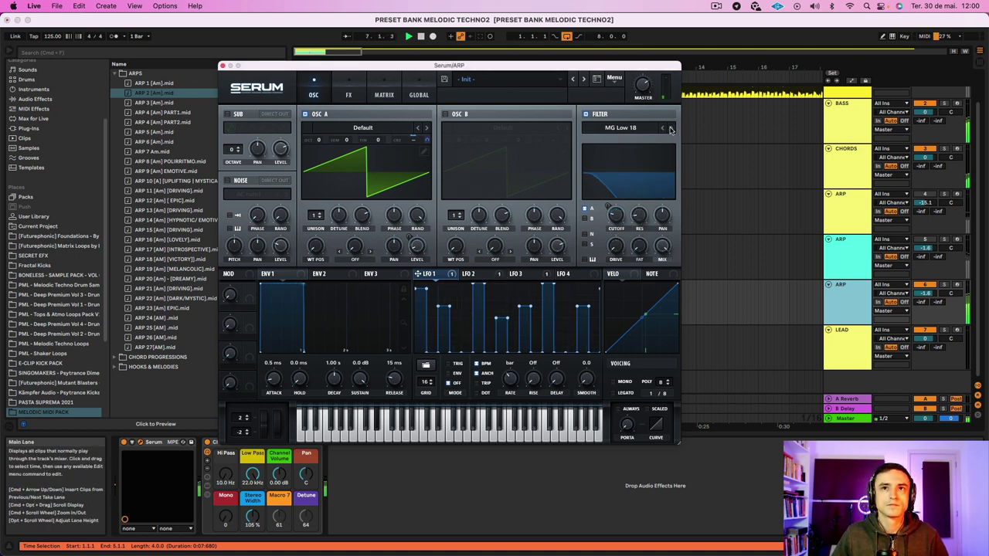
mouse_move(613, 217)
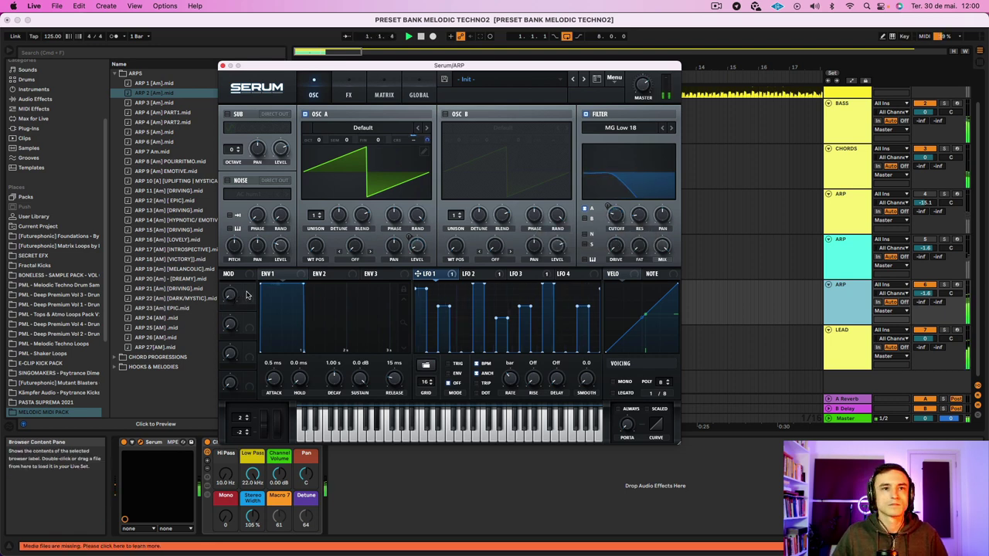
- Assign Macro 1 to the filter cutoff and sweep the macro up and down during playback
left_click_drag(249, 291, 612, 212)
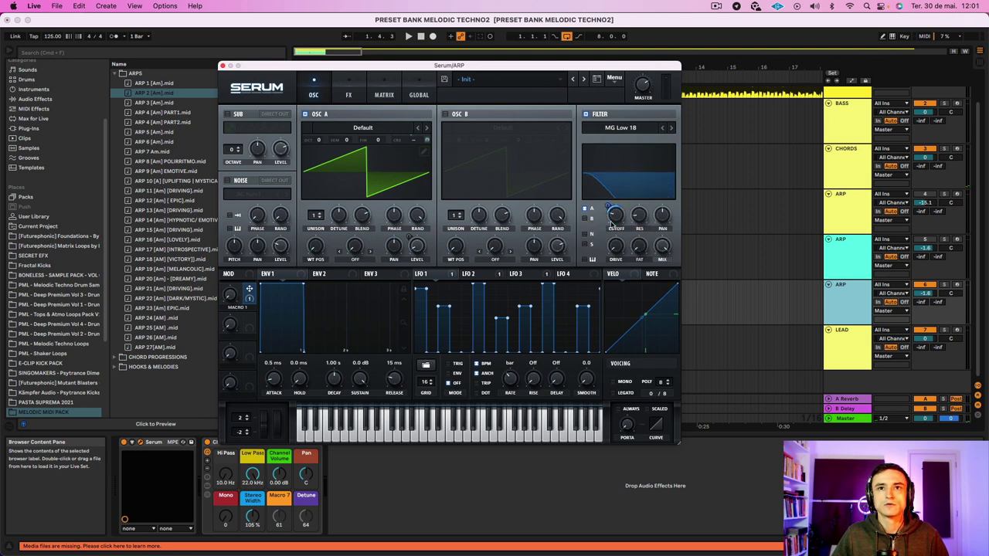
key("space")
left_click_drag(229, 294, 227, 181)
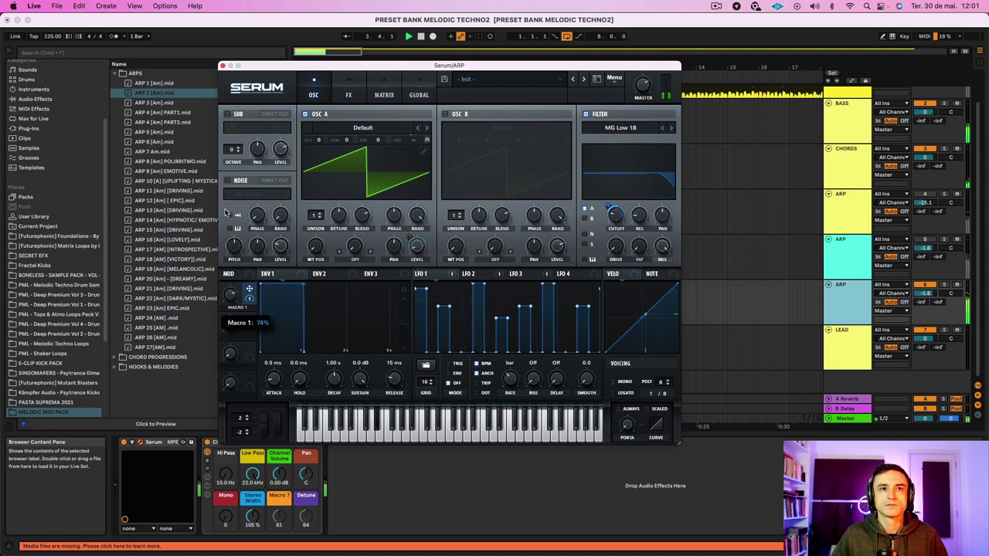
left_click_drag(223, 232, 215, 264)
- Add a point at the middle of the LFO 2 curve at about half height, and fine-tune the filter cutoff
left_click(472, 273)
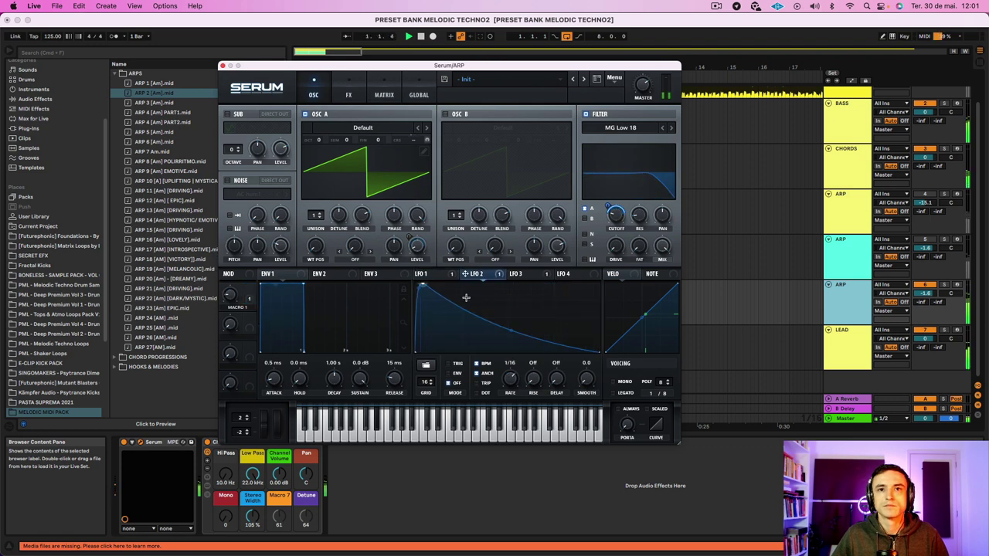
double_click(549, 343)
left_click_drag(549, 342, 506, 322)
left_click_drag(558, 342, 506, 316)
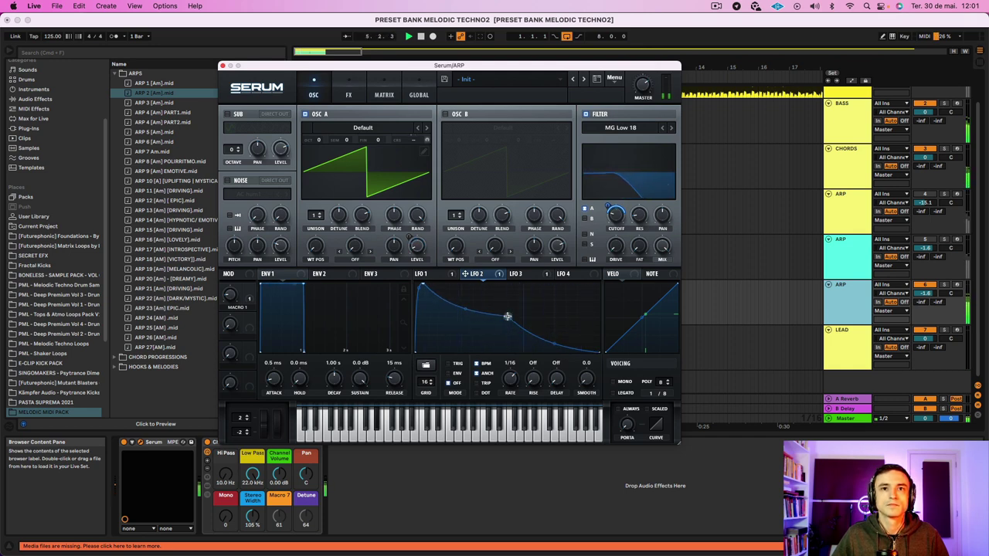
left_click_drag(616, 214, 615, 213)
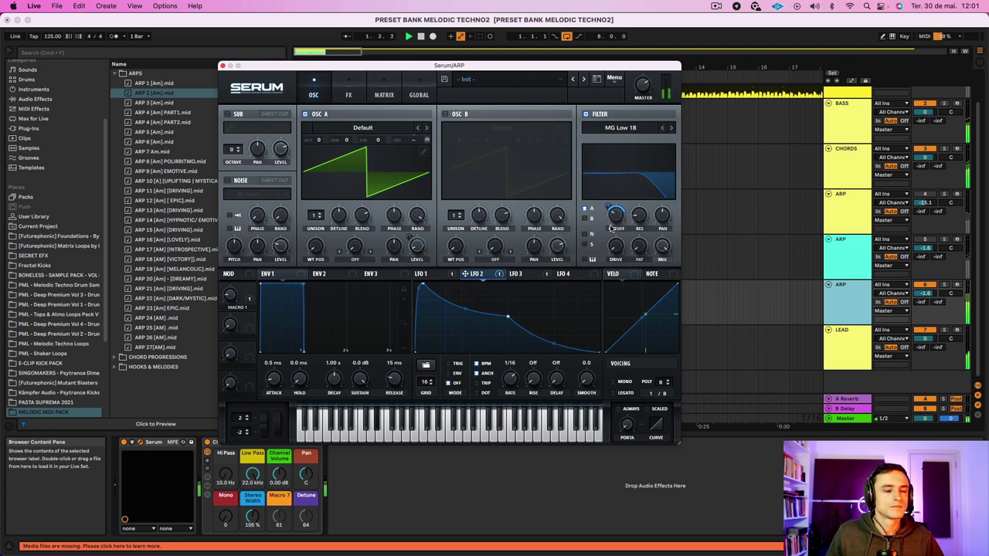
- Load the BSOD_Square wavetable into oscillator A and audition it while adjusting the filter cutoff and Macro 1
left_click(363, 128)
mouse_move(479, 209)
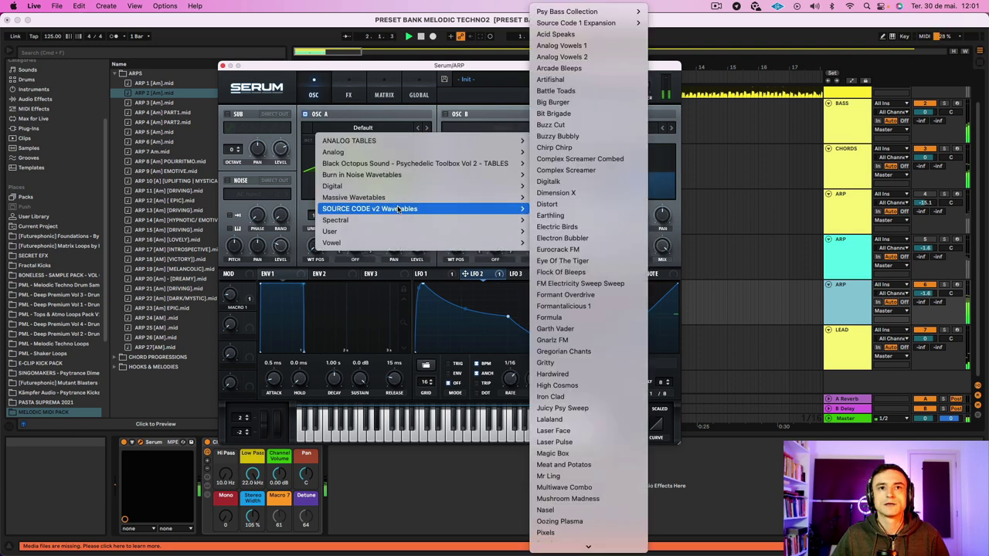
left_click(622, 238)
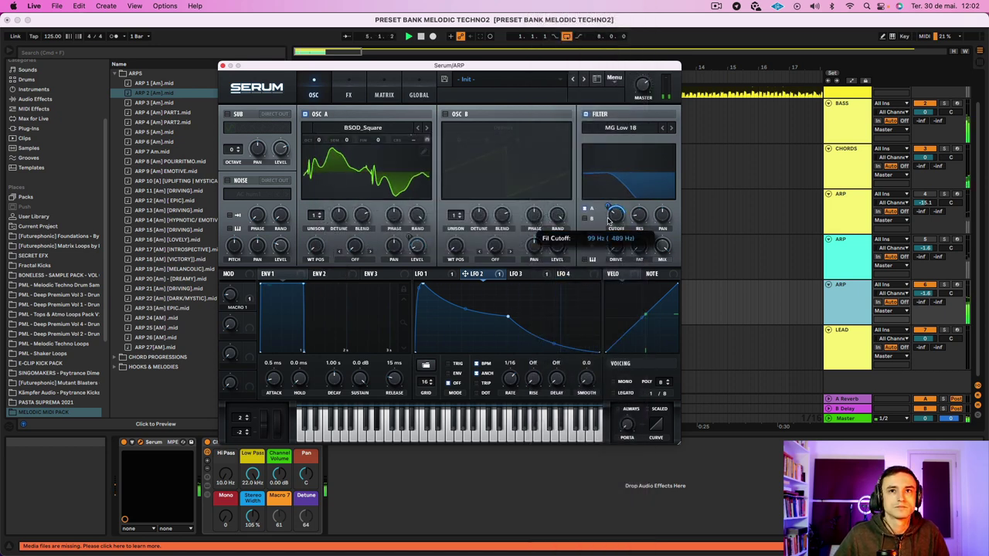
left_click_drag(234, 255, 230, 310)
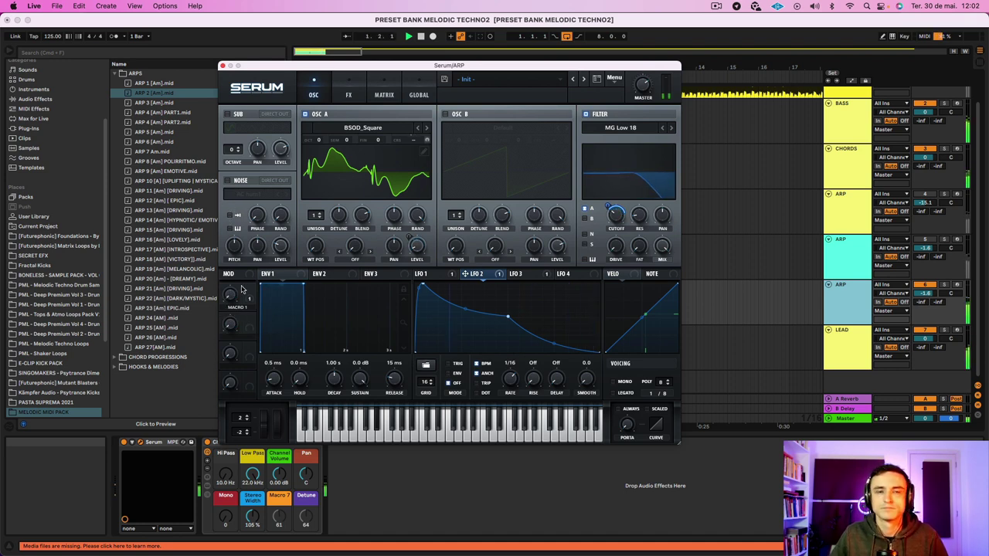
- Set oscillator A's warp mode to Sync and audition different warp amounts with LFO 4 selected
left_click(524, 273)
left_click(569, 274)
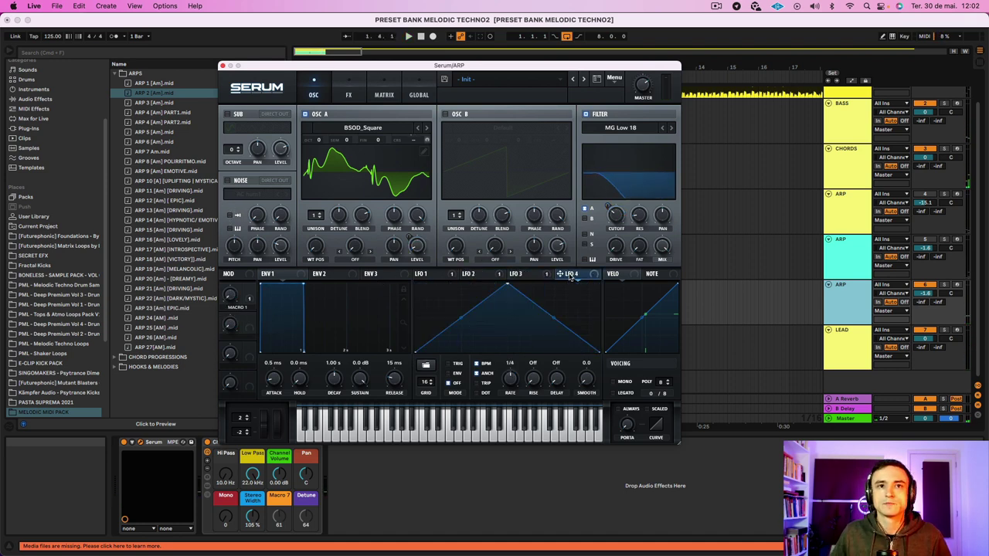
left_click(354, 259)
left_click(378, 284)
key("space")
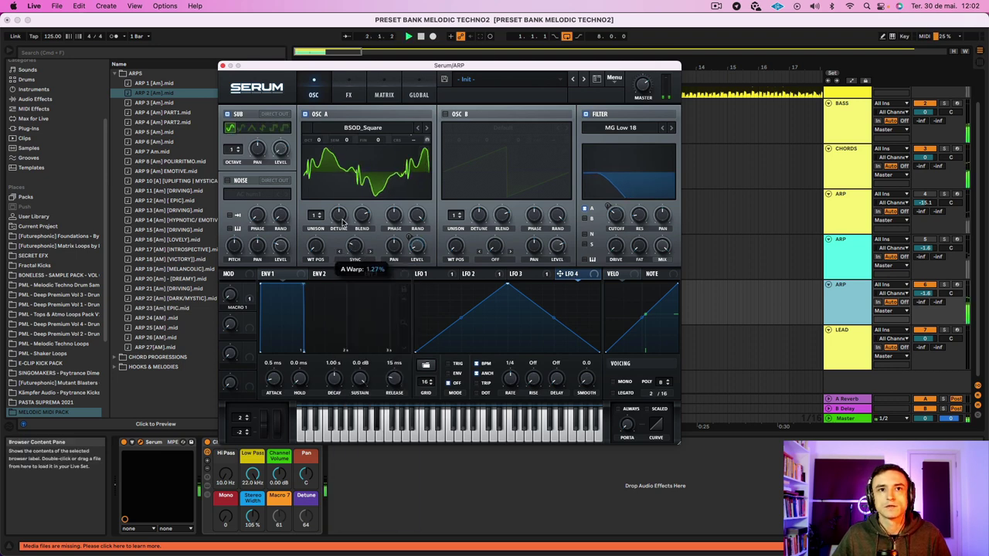
left_click_drag(343, 202, 337, 224)
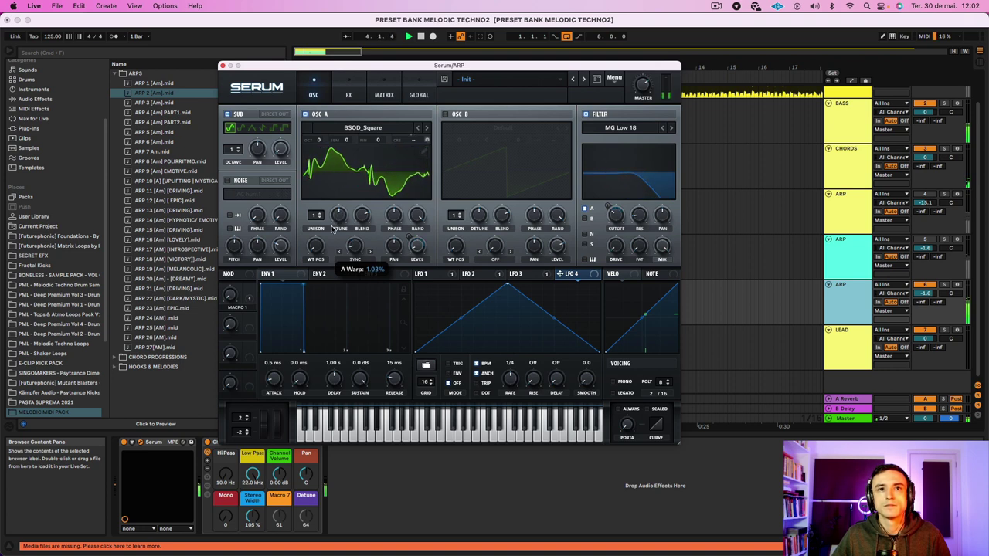
- Modulate oscillator A's Sync warp with LFO 4 by a small amount and set the LFO 4 rate to 8 bar
left_click_drag(584, 278, 354, 244)
left_click_drag(349, 238, 337, 265)
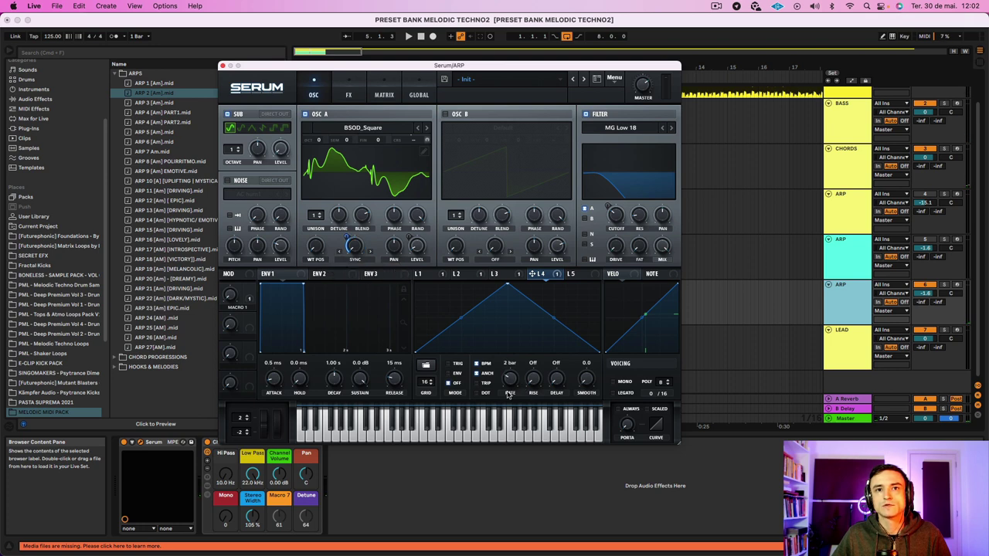
left_click_drag(508, 384, 509, 391)
key("space")
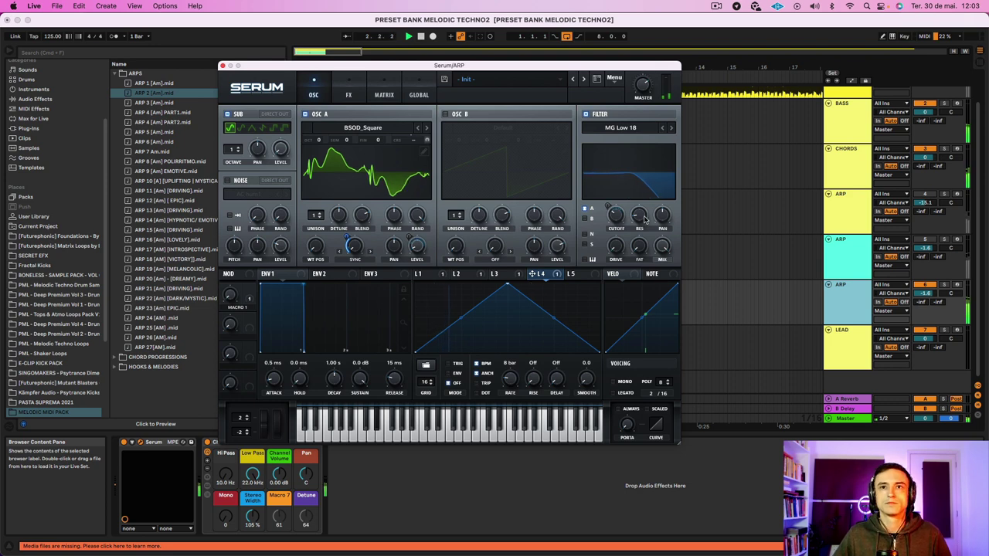
mouse_move(640, 208)
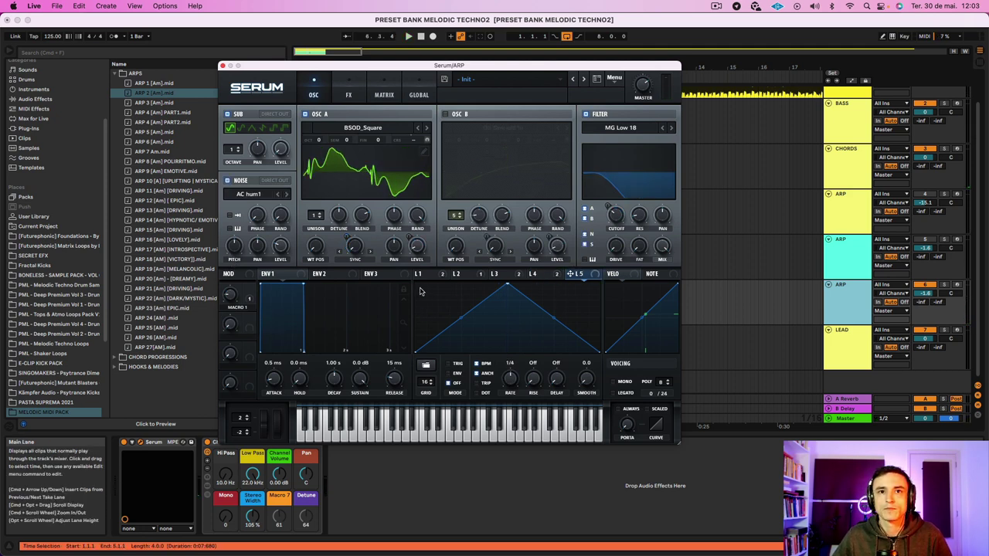
- Start a stepped shape in LFO 5 at a 2 bar rate, assign it to oscillator A's octave, and start playback
left_click(421, 291, "alt")
mouse_move(435, 351)
left_mouse_down()
mouse_move(608, 363)
mouse_move(484, 353)
left_mouse_up()
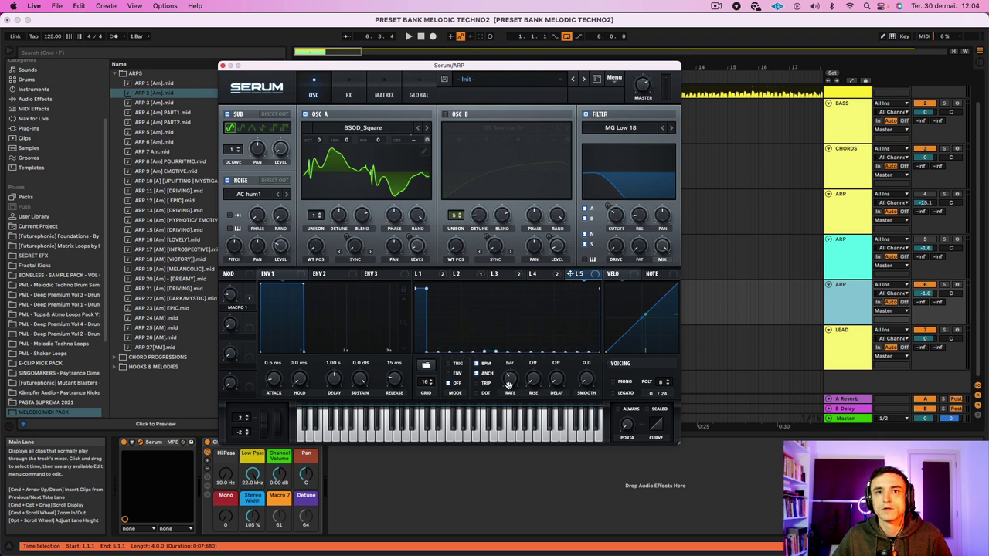
left_click_drag(576, 275, 324, 147)
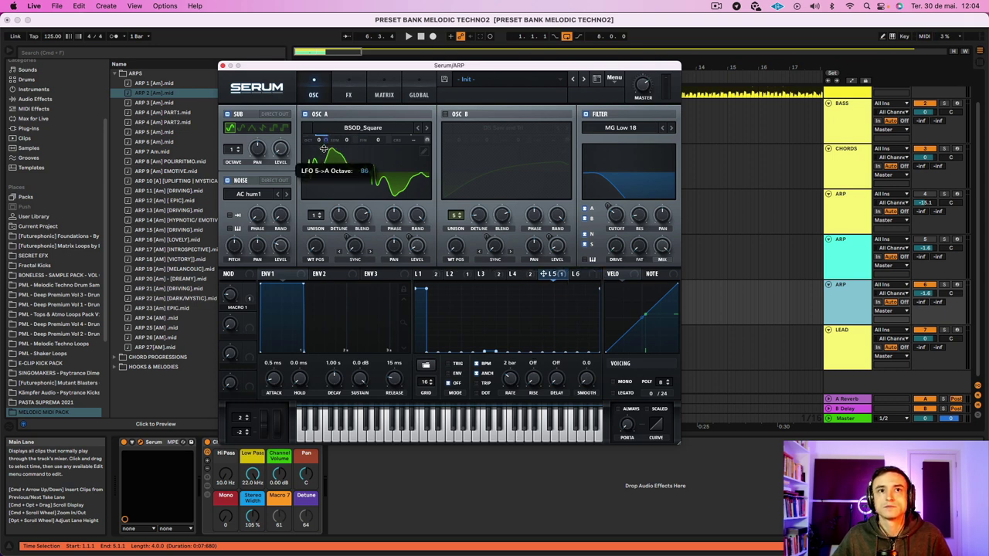
left_click_drag(326, 188, 327, 190)
key("space")
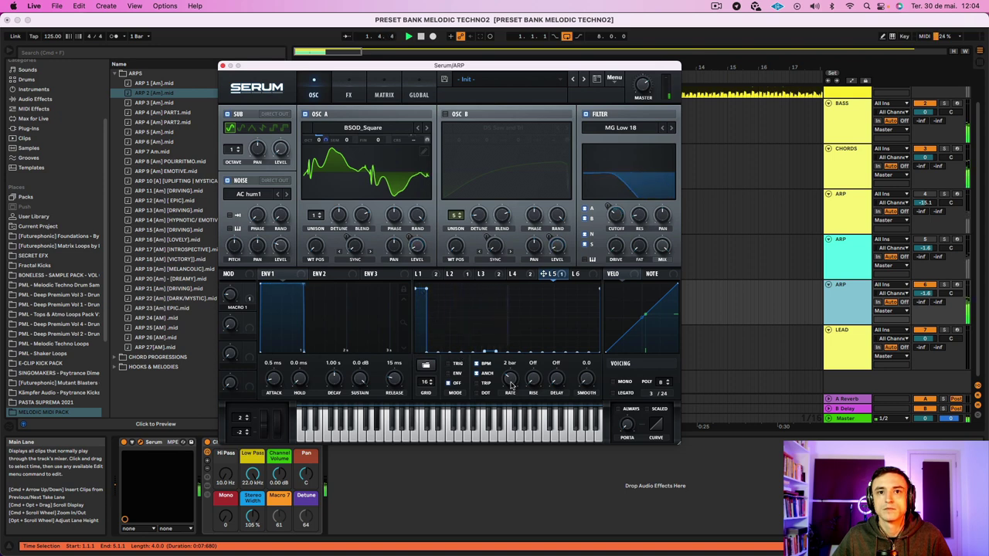
- Draw alternating raised steps of varying heights across the LFO 5 grid and set its rate to bar
mouse_move(417, 291)
left_mouse_down()
mouse_move(421, 324)
mouse_move(454, 313)
left_mouse_up()
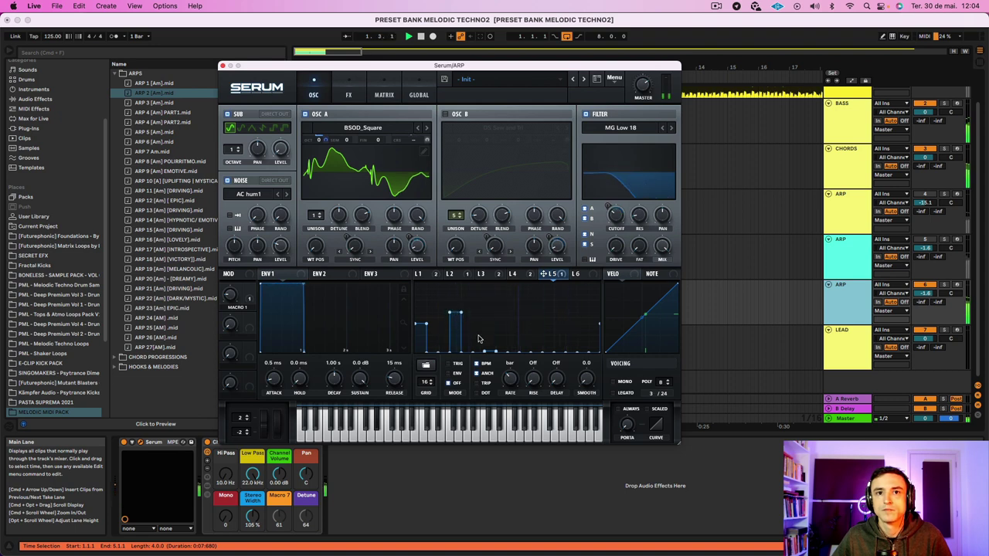
mouse_move(487, 351)
left_mouse_down()
mouse_move(490, 324)
mouse_move(525, 318)
left_mouse_up()
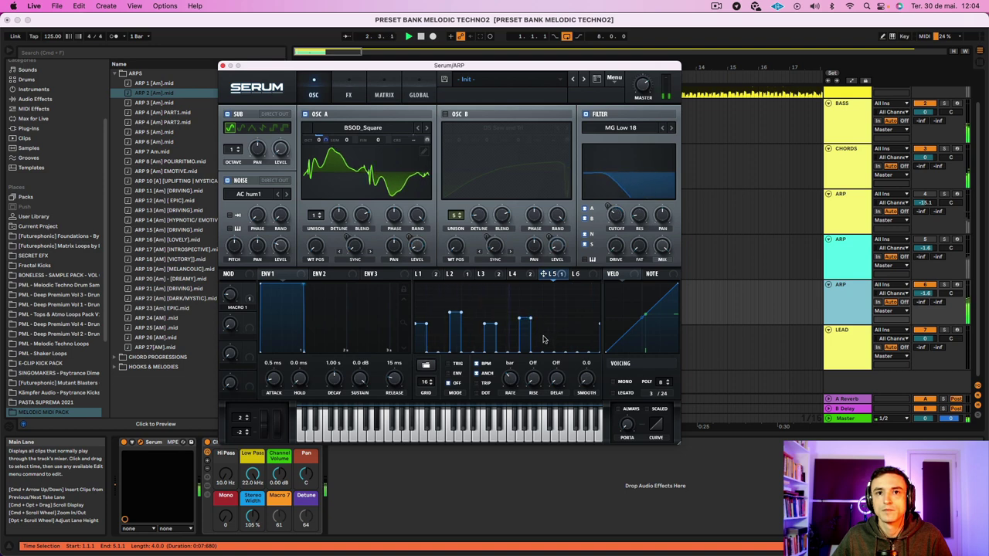
mouse_move(556, 350)
left_mouse_down()
mouse_move(561, 324)
mouse_move(580, 334)
mouse_move(587, 286)
mouse_move(584, 307)
left_mouse_up()
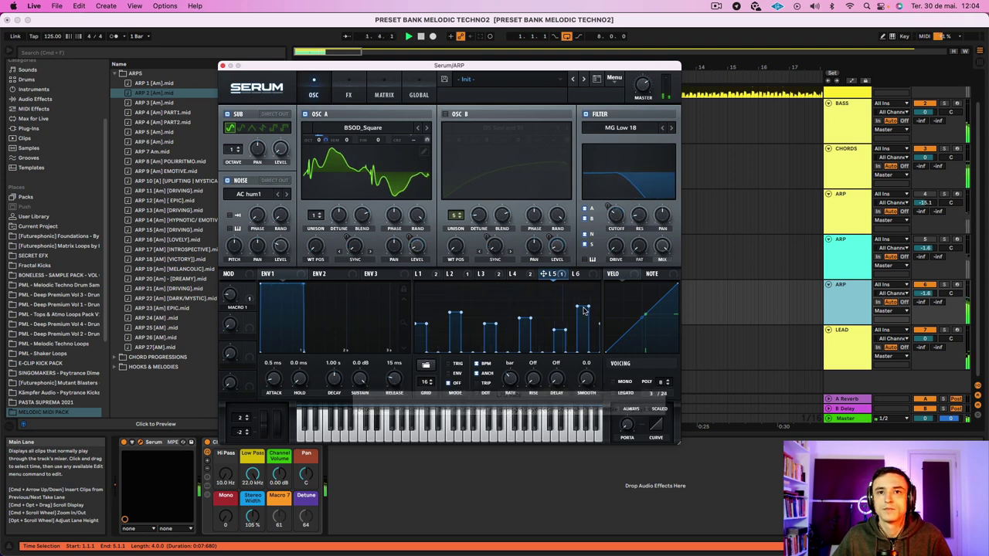
- Lower the reverb and delay mixes to 0%, assign Macro 2 to reverb mix and Macro 3 to delay mix, and audition the macros
left_click(349, 94)
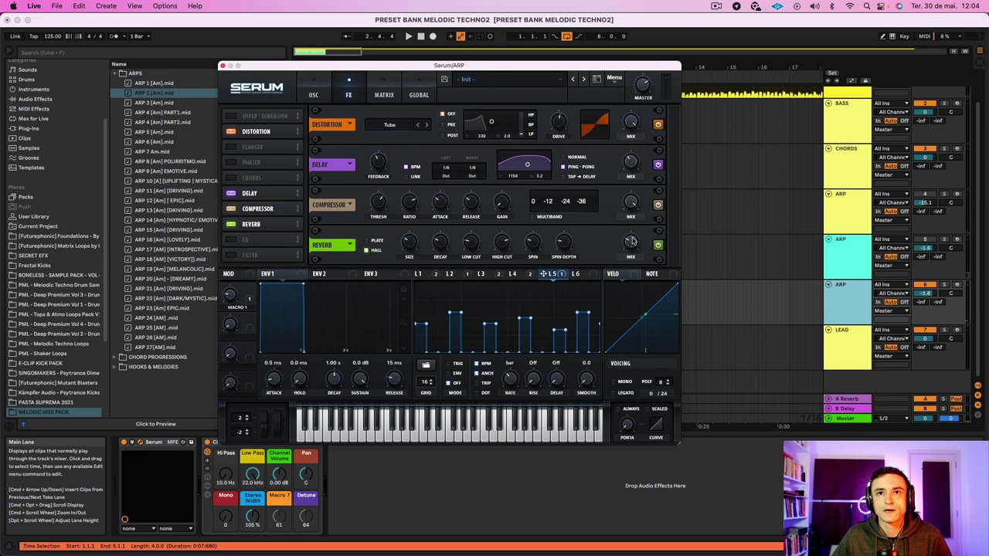
left_click_drag(632, 242, 629, 264)
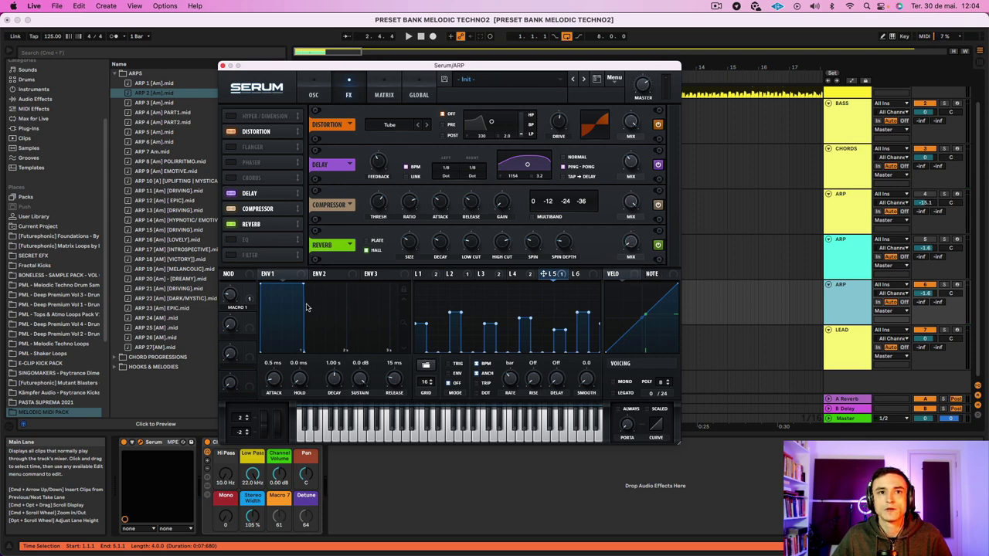
left_click_drag(248, 322, 630, 243)
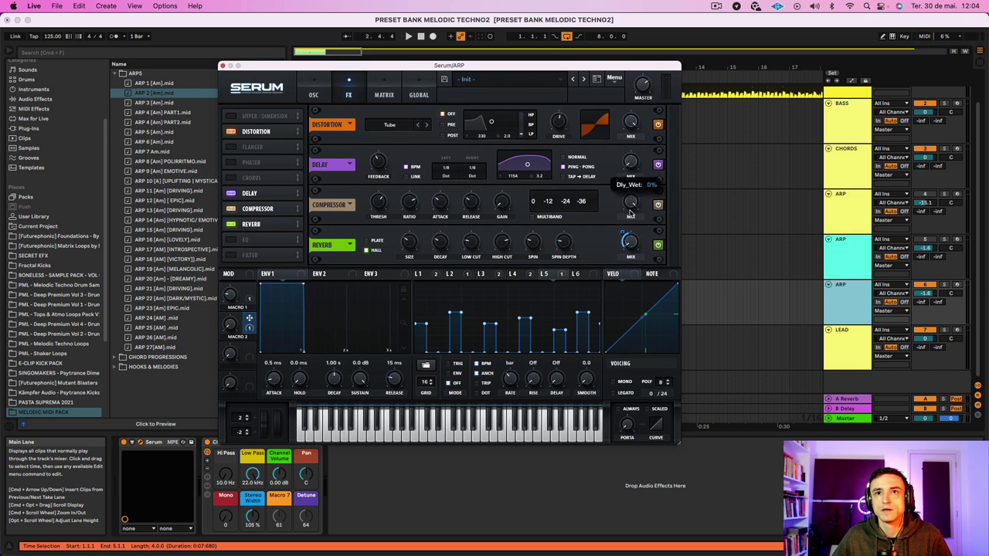
left_click_drag(249, 347, 628, 163)
key("space")
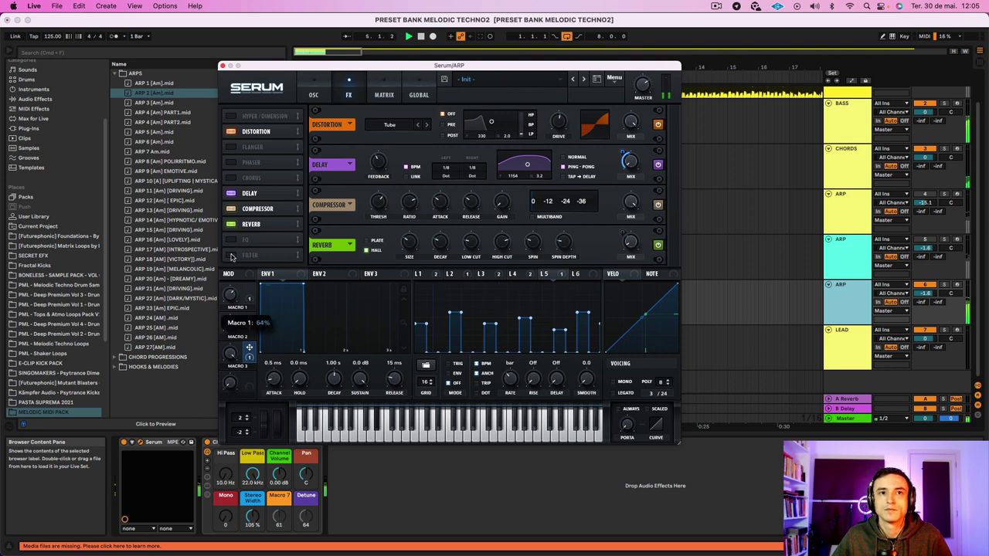
- Try modulating the LFO 1 rate with Macro 4 and audition the macro during playback
left_click(327, 96)
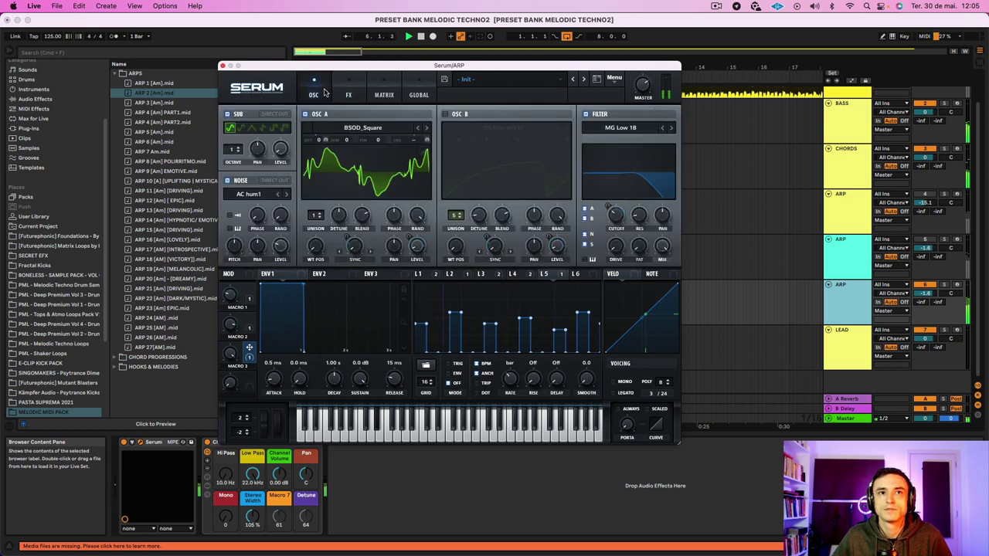
left_click(434, 275)
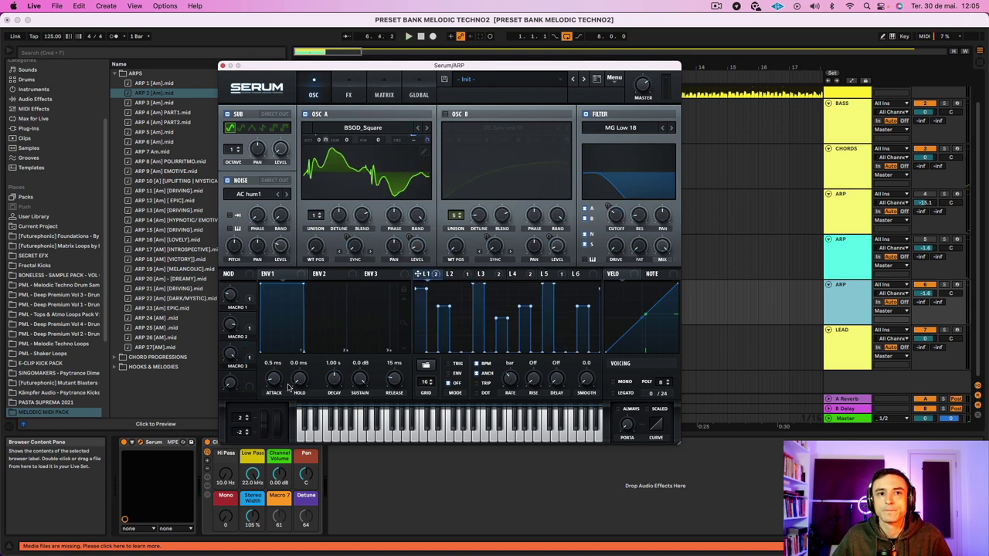
left_click_drag(248, 379, 506, 374)
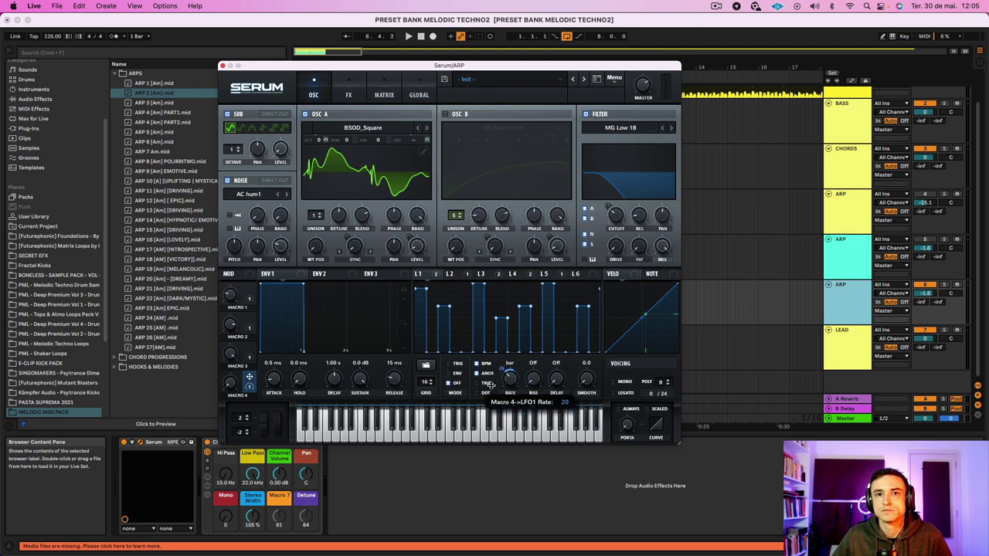
key("space")
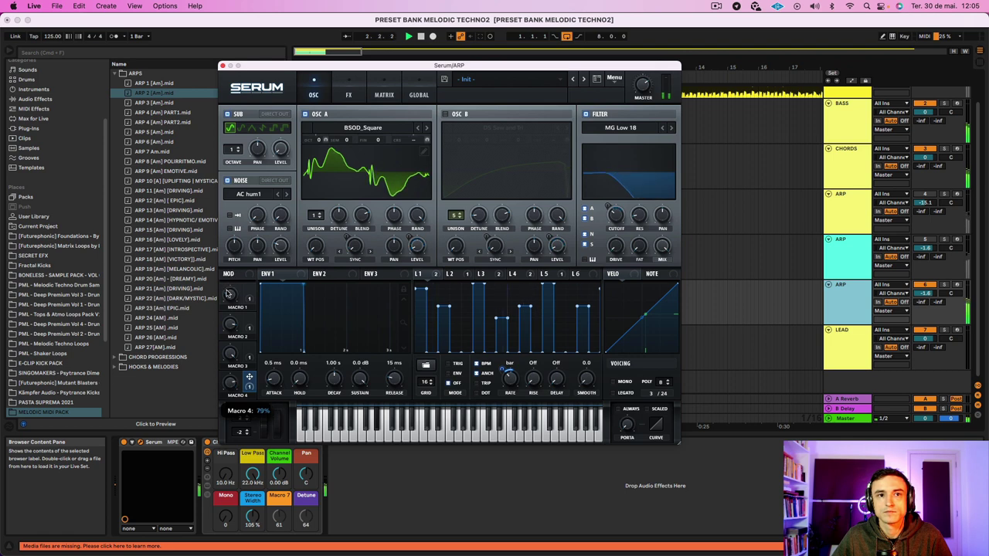
- Remove the Macro 4 modulation from the LFO 1 rate
right_click(510, 378)
left_click(524, 396)
right_click(510, 378)
left_click(502, 373)
right_click(502, 372)
left_click(437, 346)
- Audition LFO 2 at 1/8 and 1/16 rates during playback, ending at 1/16
left_click(459, 274)
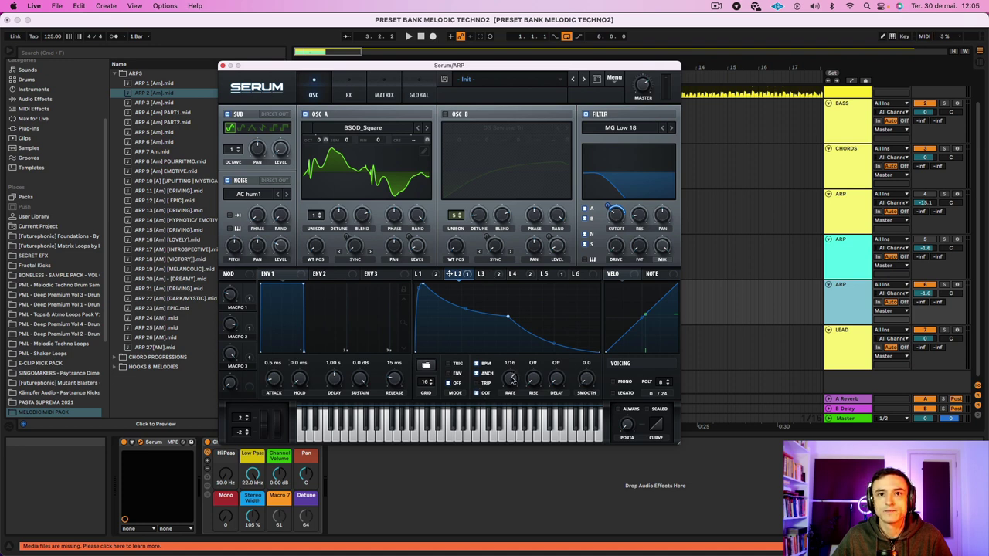
key("space")
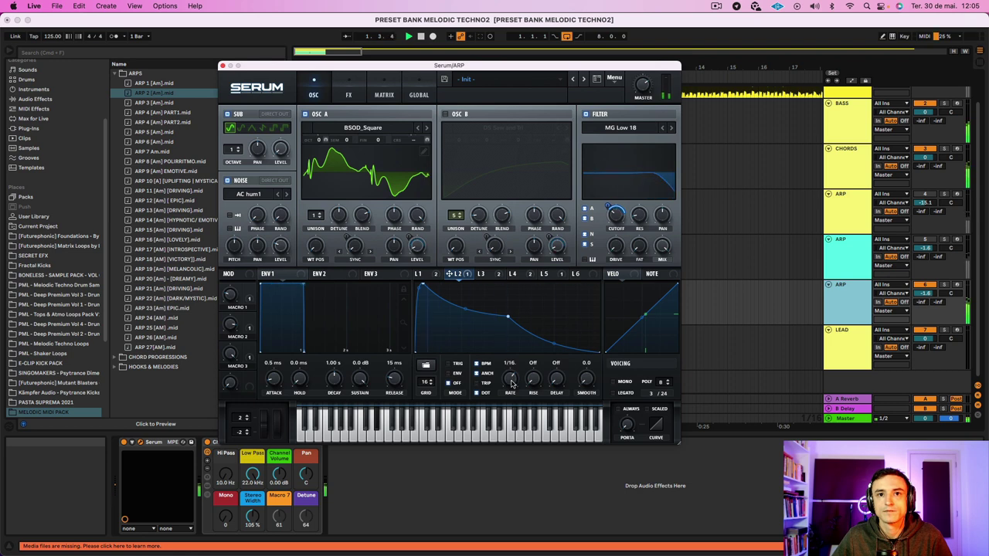
left_click_drag(510, 384, 509, 388)
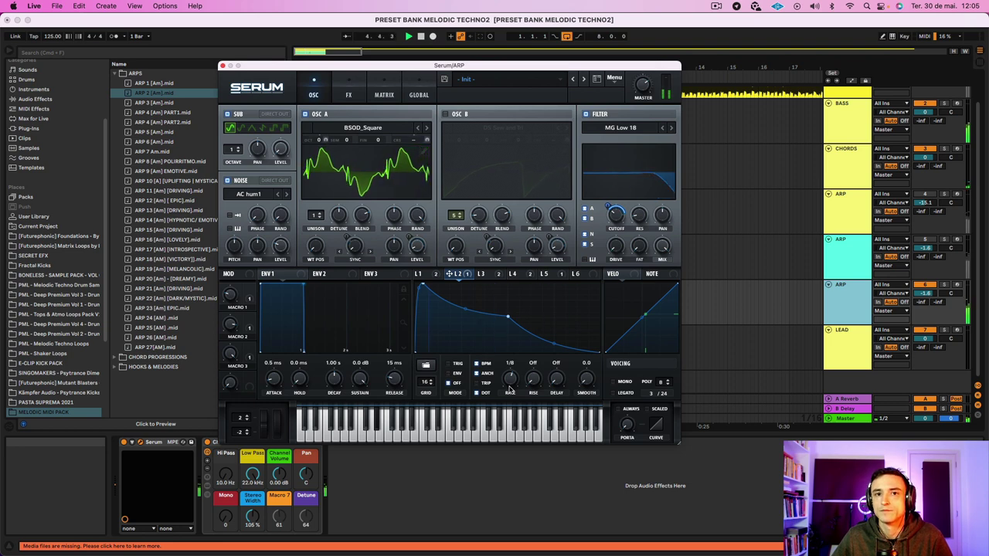
left_click_drag(509, 388, 508, 394)
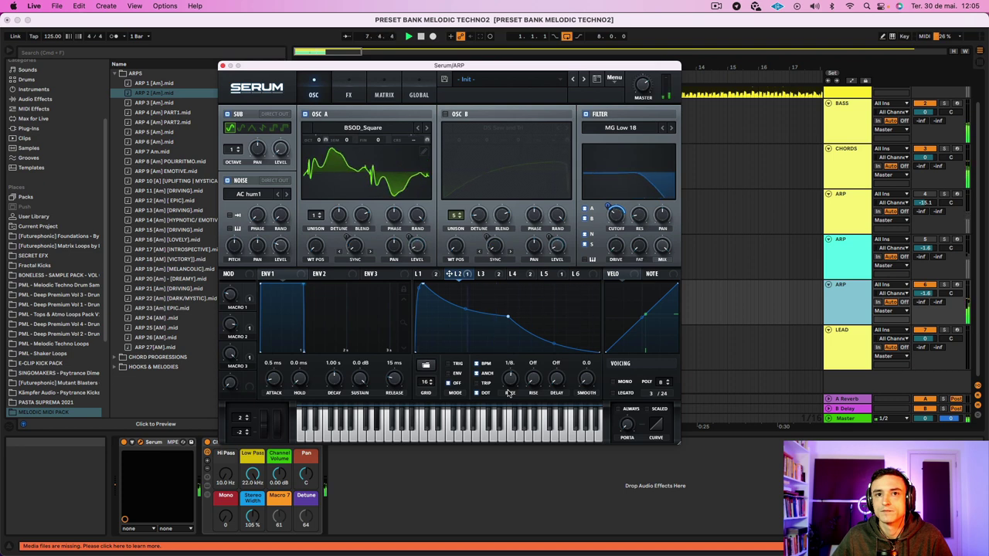
left_click_drag(510, 394, 510, 384)
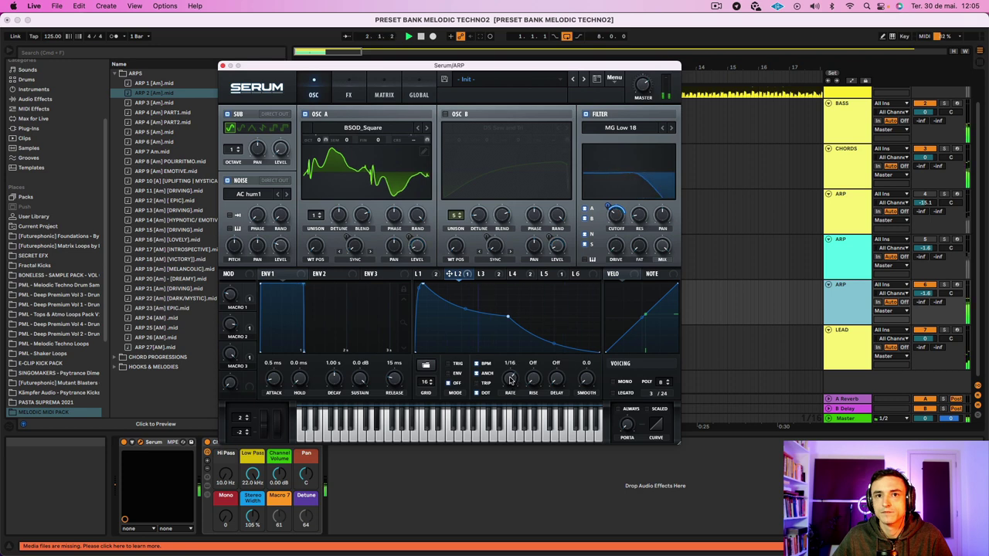
- Assign Macro 4 to the LFO 2 rate and audition the macro across its range during playback
left_click_drag(249, 377, 490, 400)
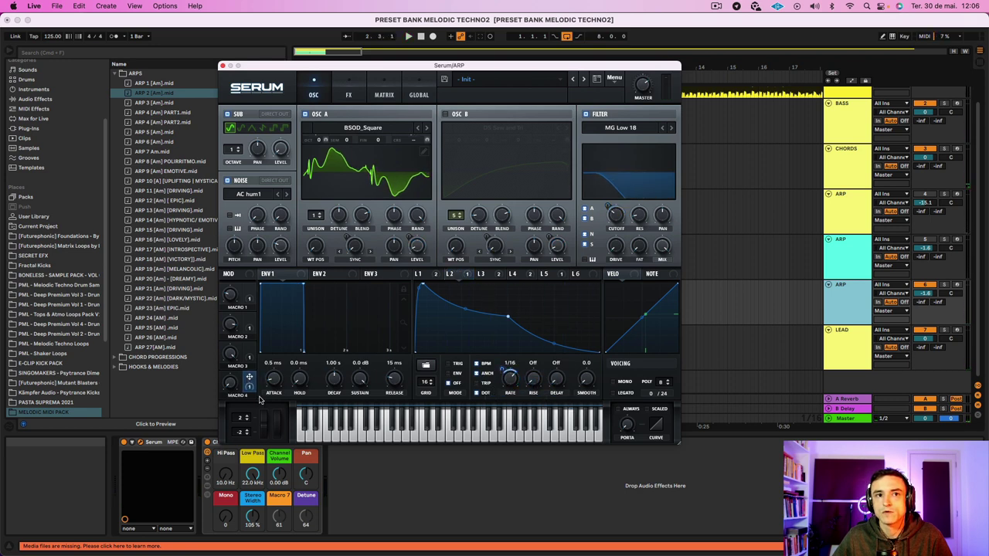
key("space")
left_click_drag(230, 384, 256, 268)
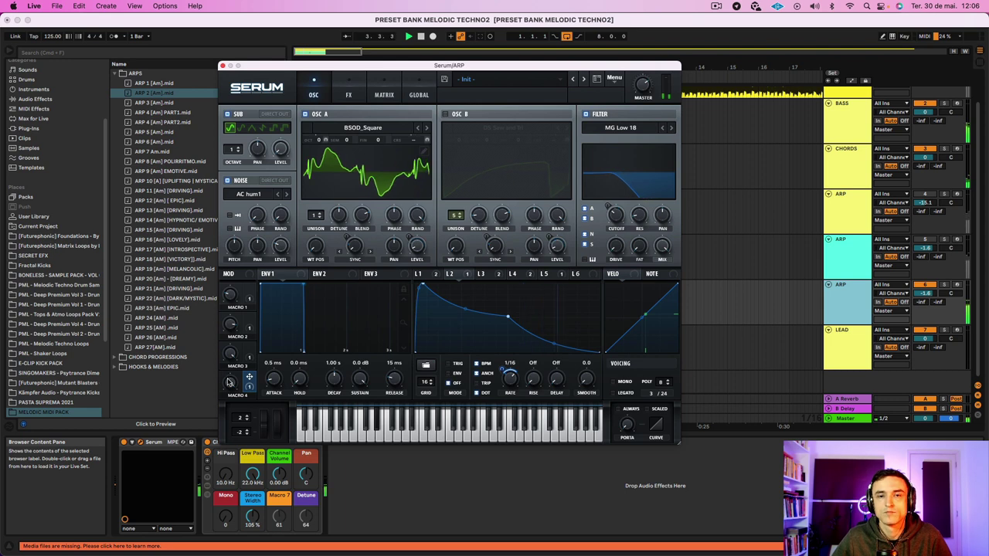
left_click_drag(230, 382, 213, 509)
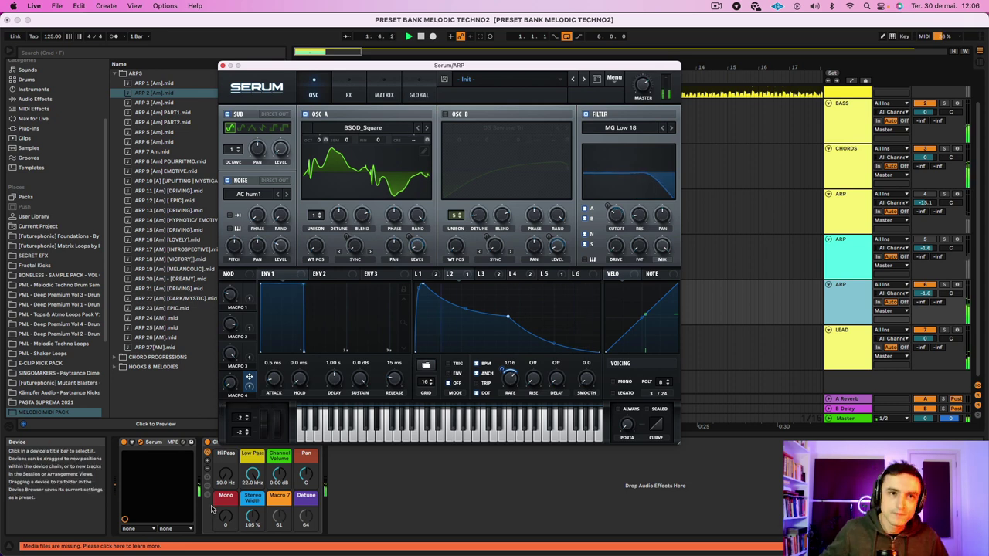
left_click_drag(231, 379, 222, 383)
left_click_drag(229, 385, 228, 389)
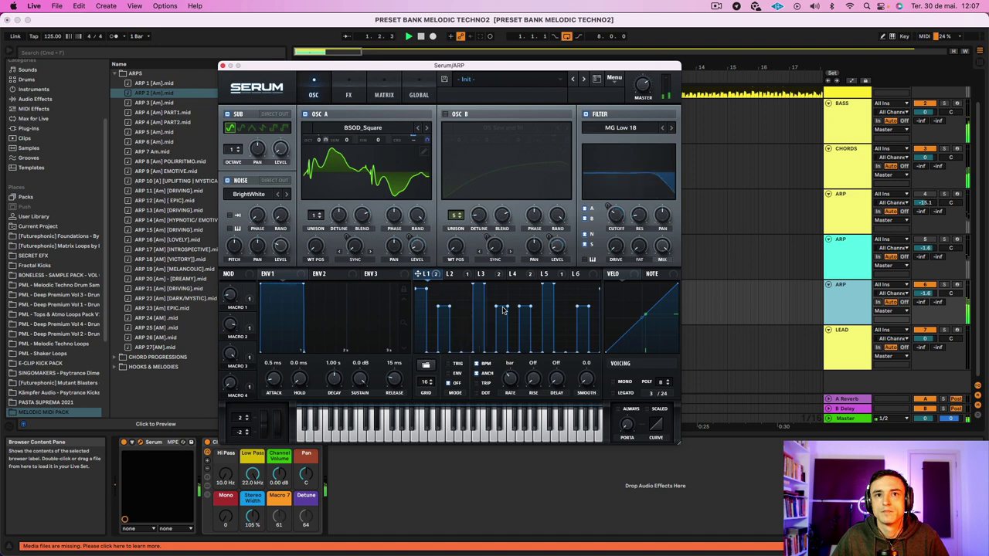